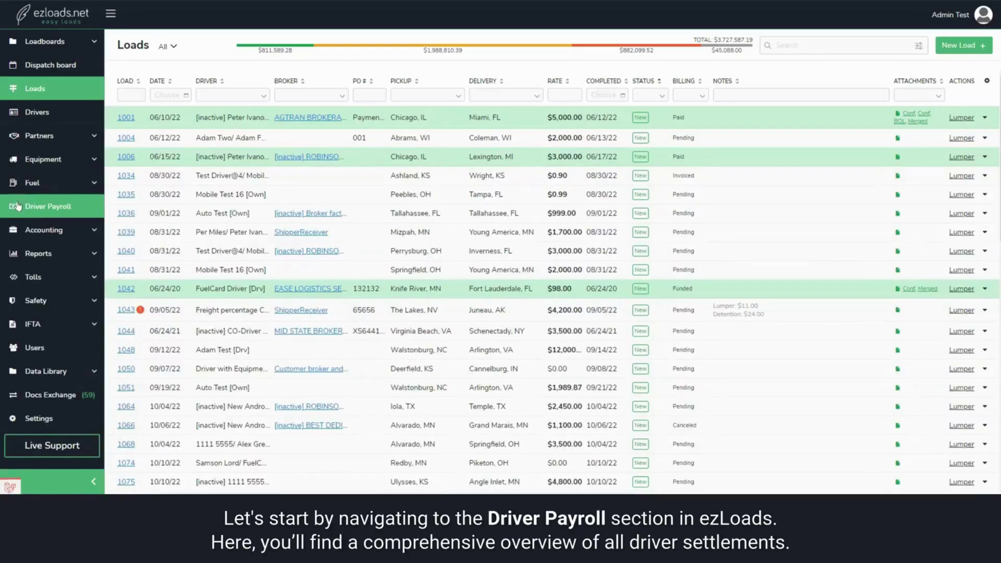
left_click(91, 207)
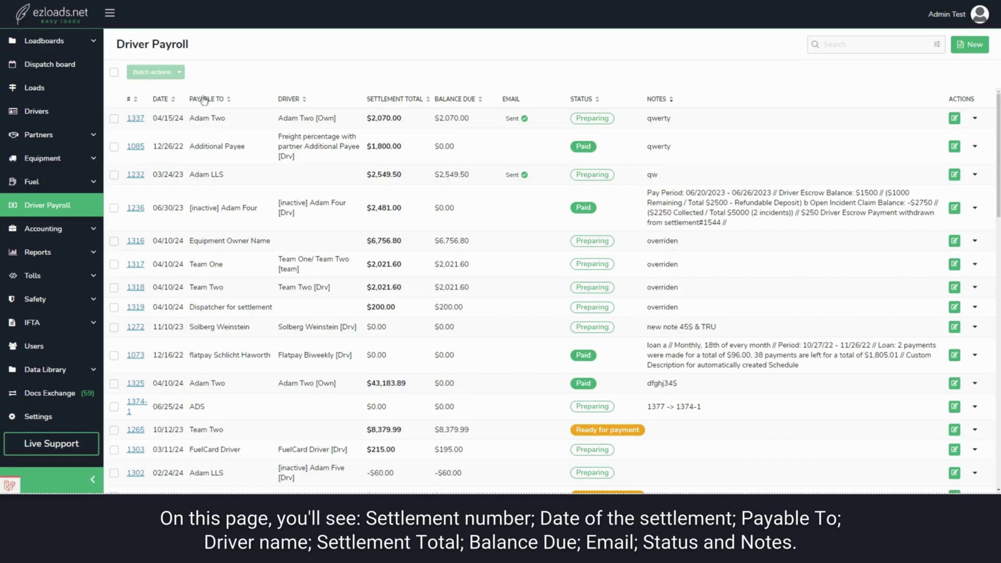
left_click(190, 176)
left_click_drag(434, 175, 471, 174)
left_click(465, 174)
mouse_move(525, 175)
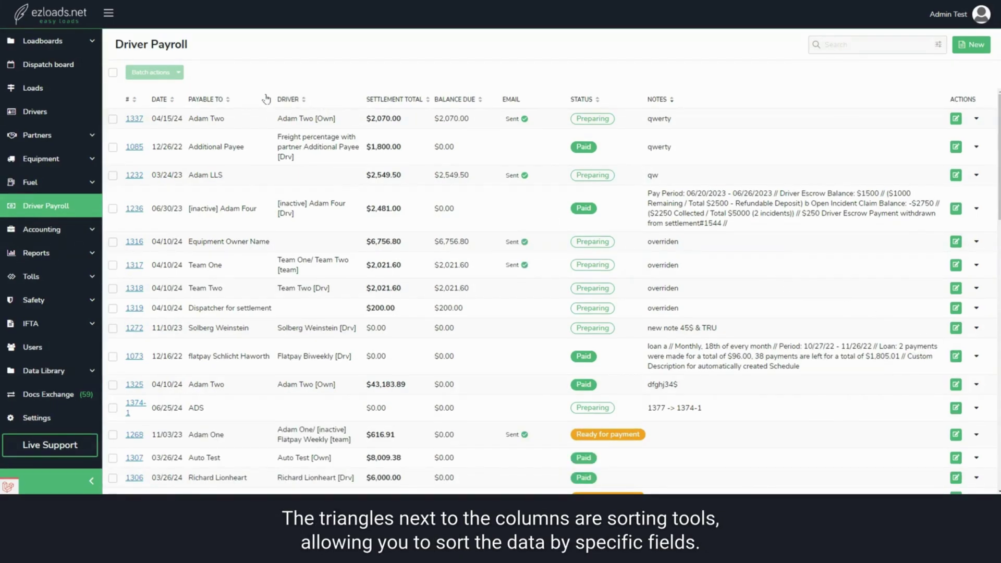
left_click(173, 100)
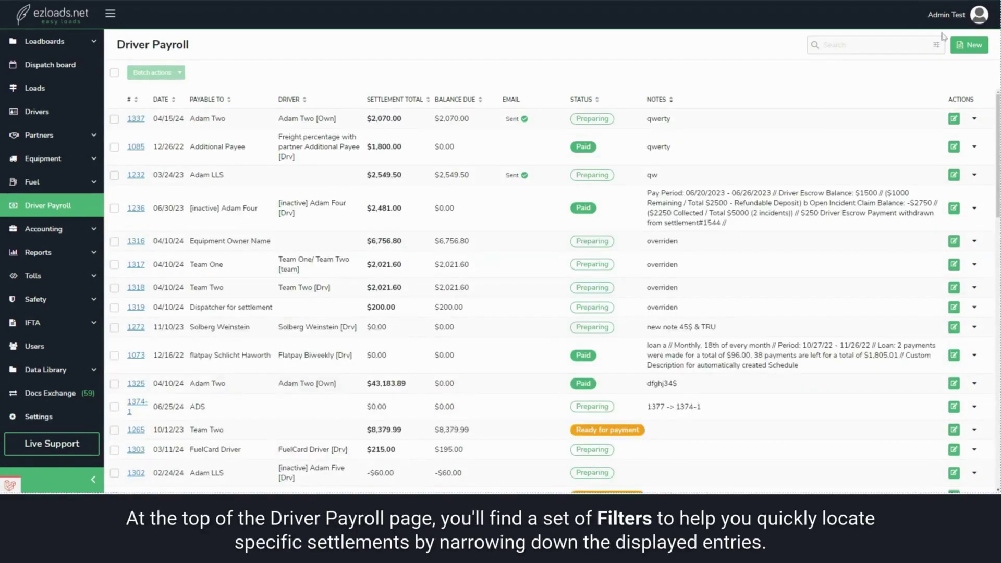
left_click(938, 45)
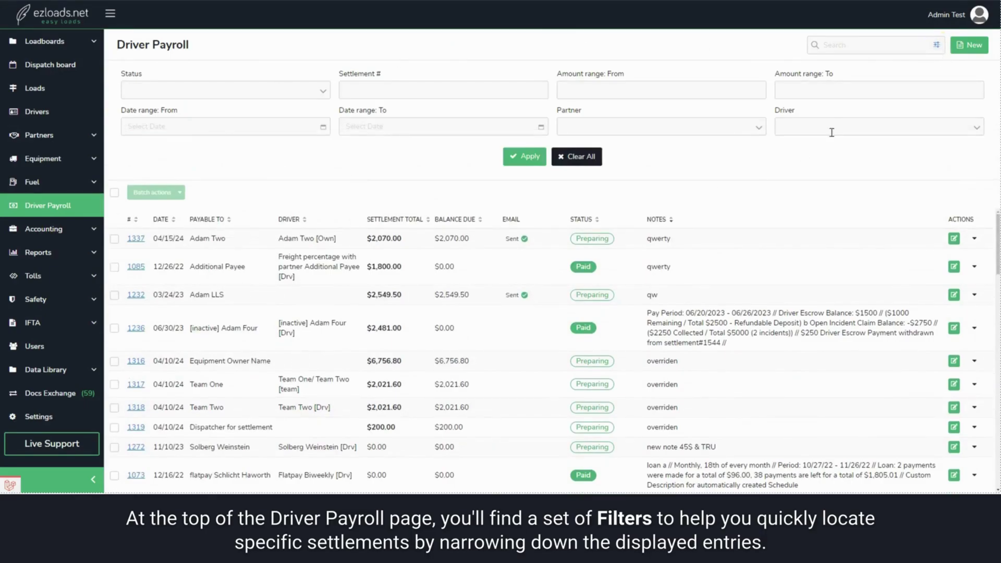
left_click(321, 92)
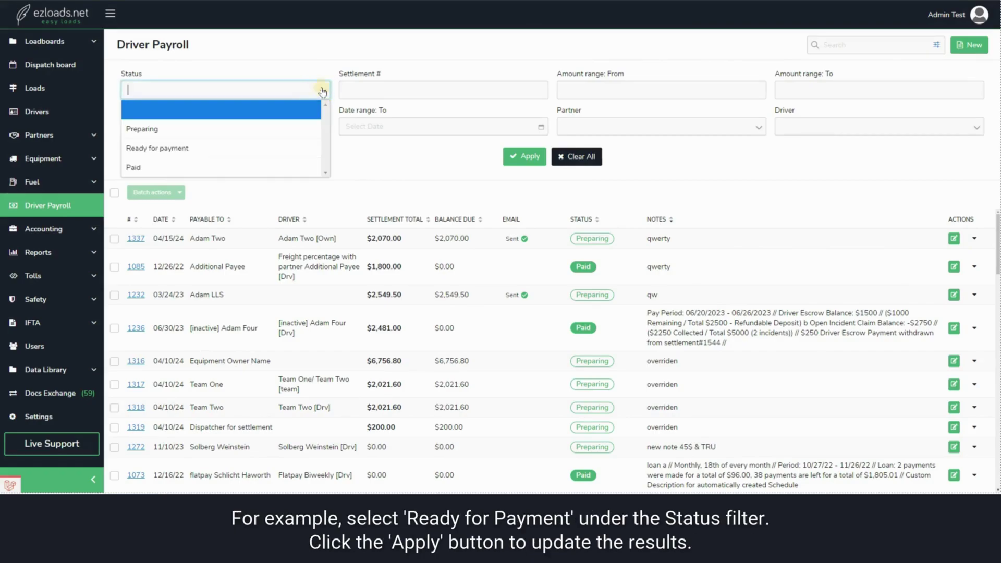
left_click(301, 148)
left_click(524, 156)
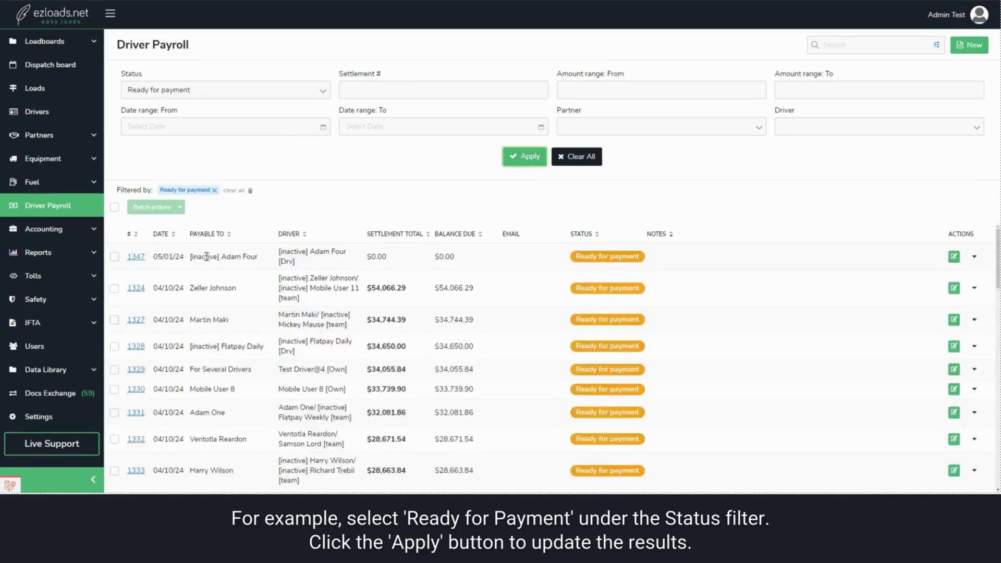
left_click(114, 208)
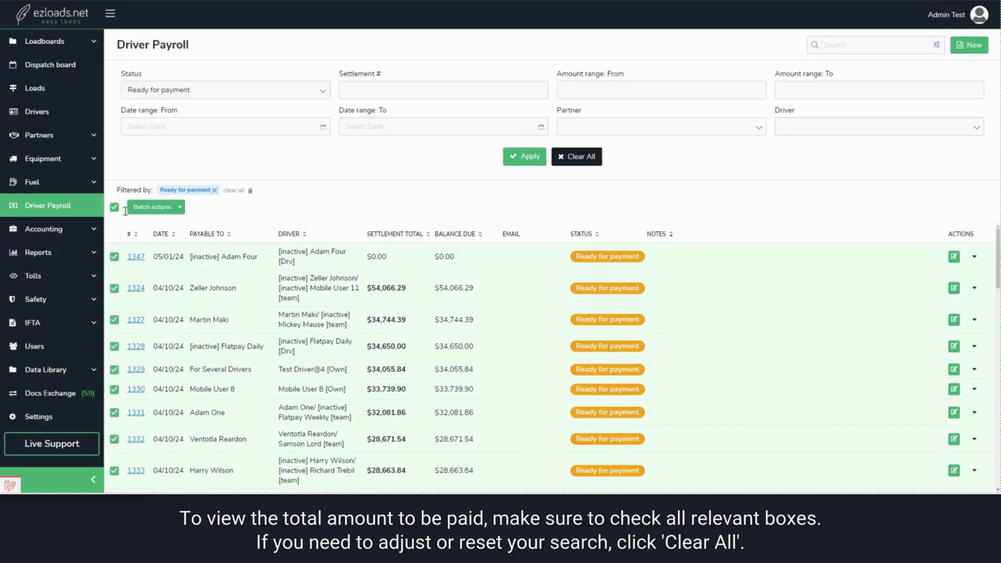
scroll(427, 256, "down", 20)
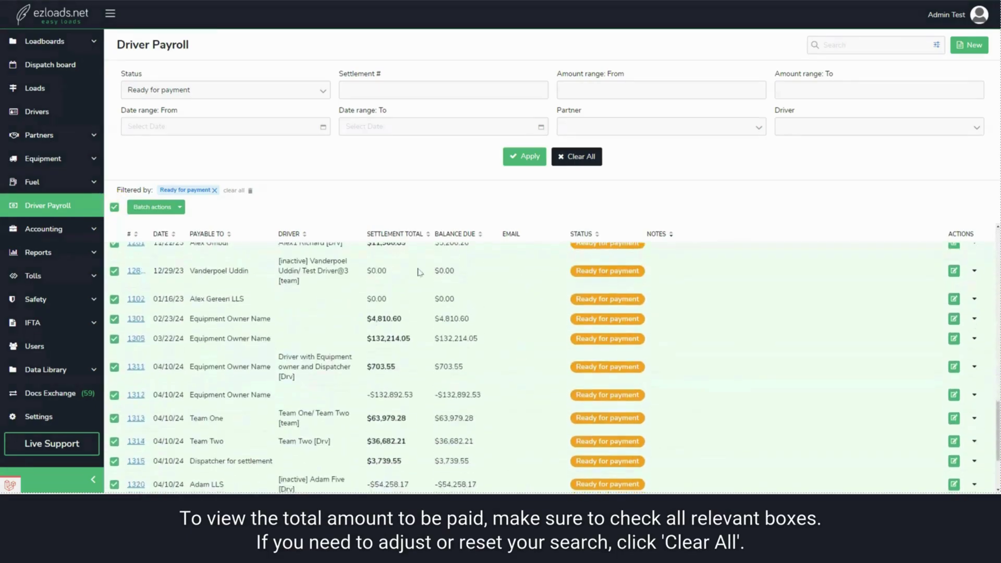
left_click_drag(324, 457, 407, 459)
left_click(409, 460)
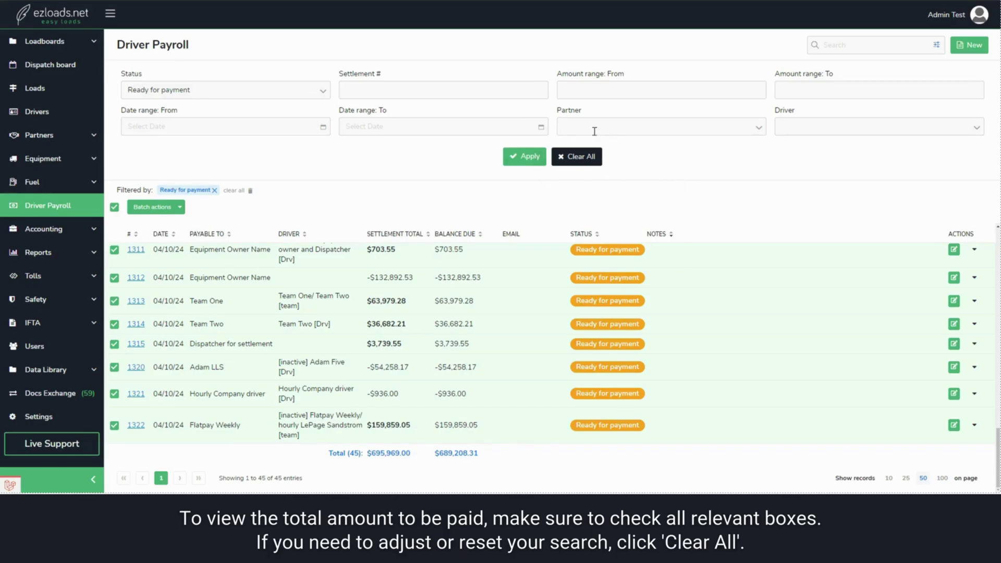
left_click(585, 159)
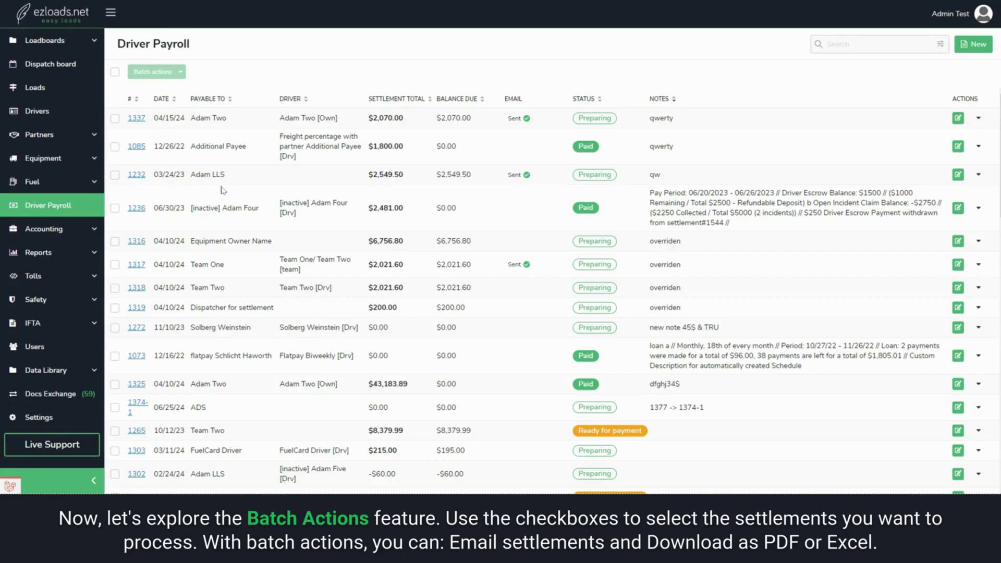
Step: Tick settlements 1316 and 1317 and bring up the Batch actions menu
left_click(115, 241)
left_click(115, 265)
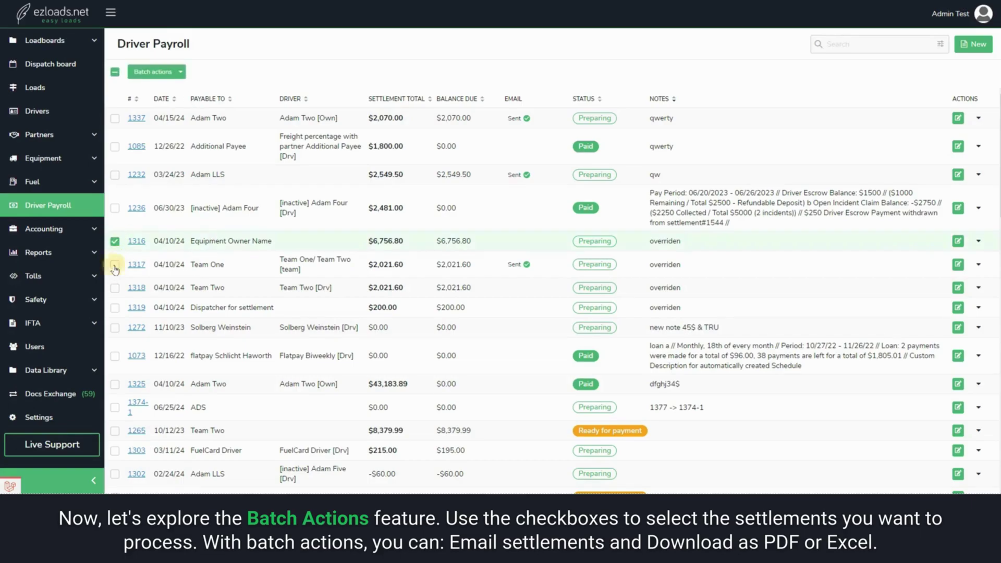
left_click(179, 77)
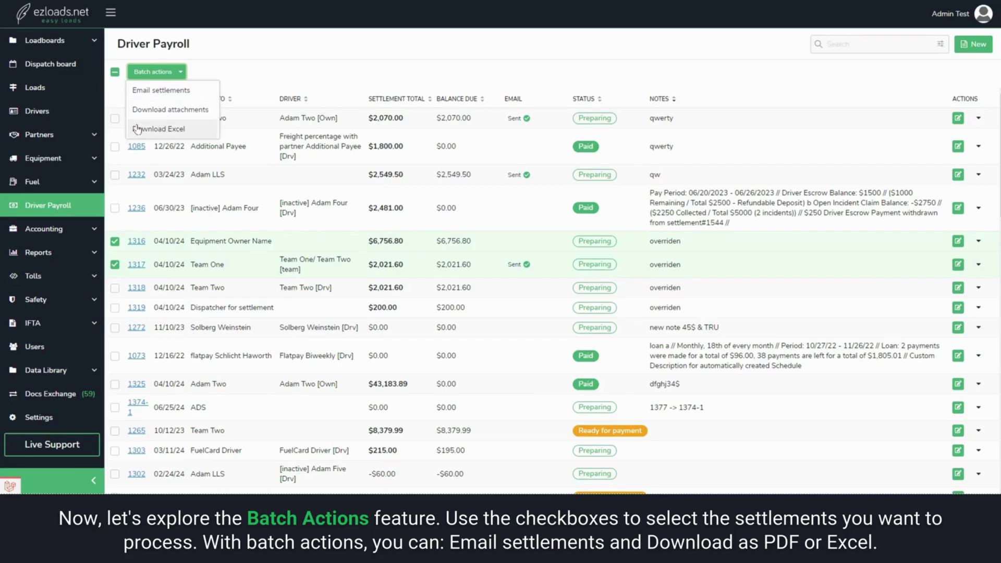
Step: Choose Email settlements for 1316 and 1317, briefly expanding and collapsing the CC-all option
left_click(191, 90)
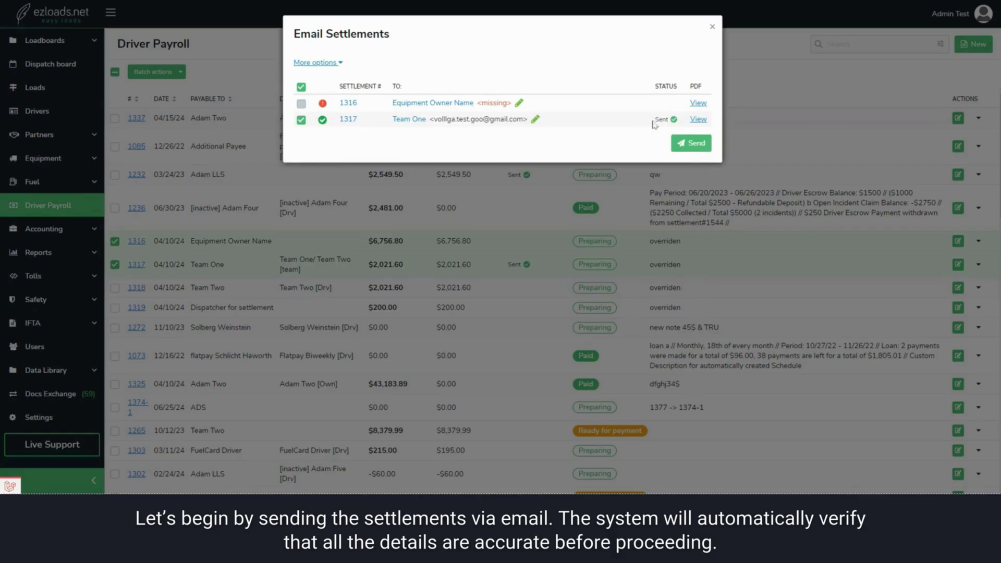
left_click(338, 63)
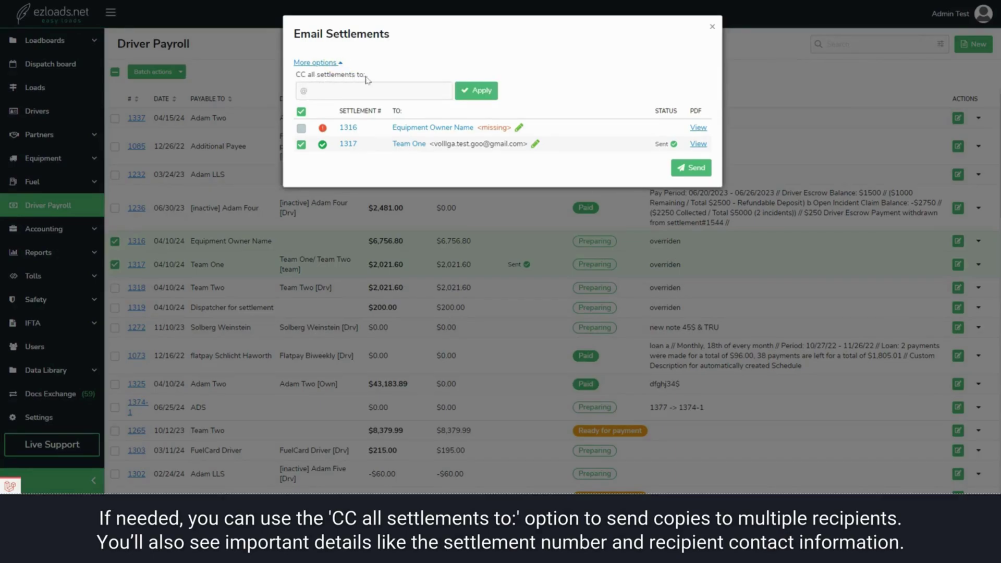
left_click(339, 63)
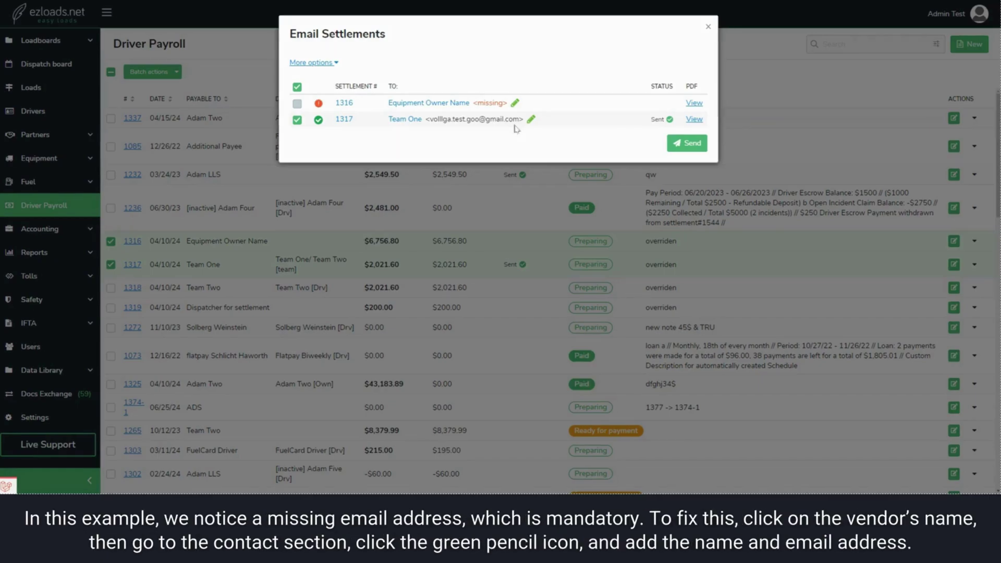
Step: In the Equipment Owner Name vendor, replace the default contact's name and enter an e-mail address
left_click(418, 104)
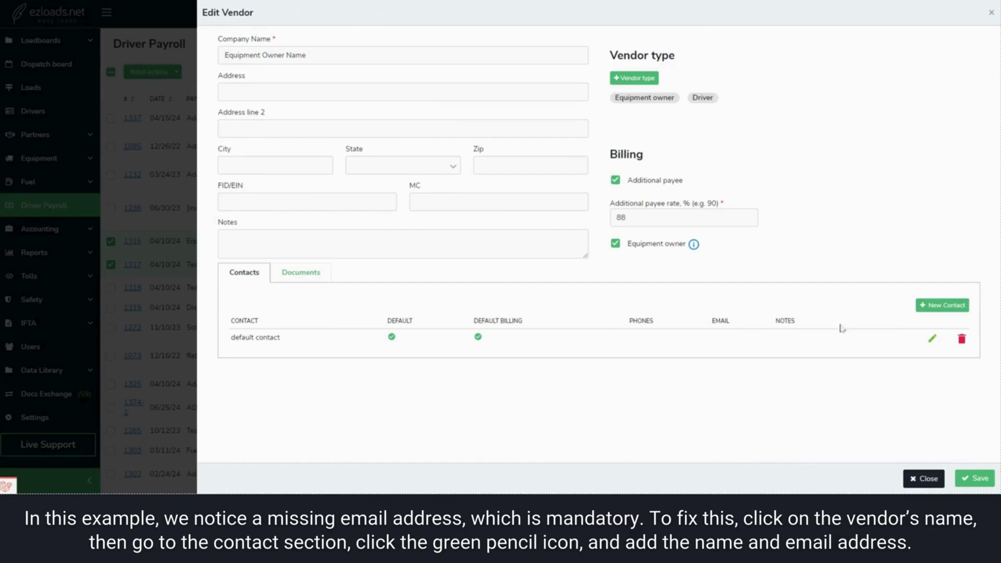
left_click(931, 339)
double_click(357, 80)
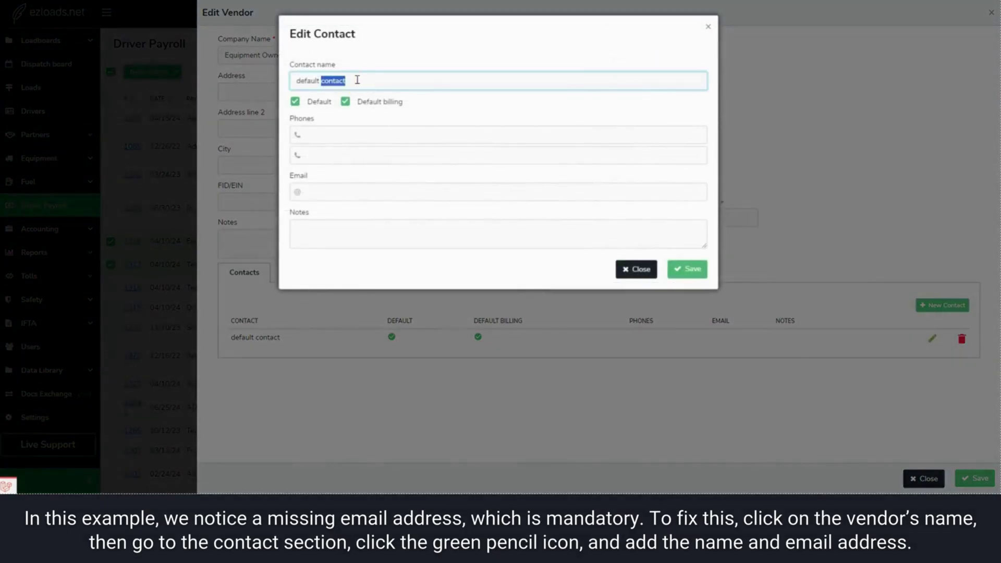
triple_click(357, 80)
type("Adam")
left_click(335, 191)
Step: Save the updated contact and vendor, then return to the emailing dialog
left_click(685, 270)
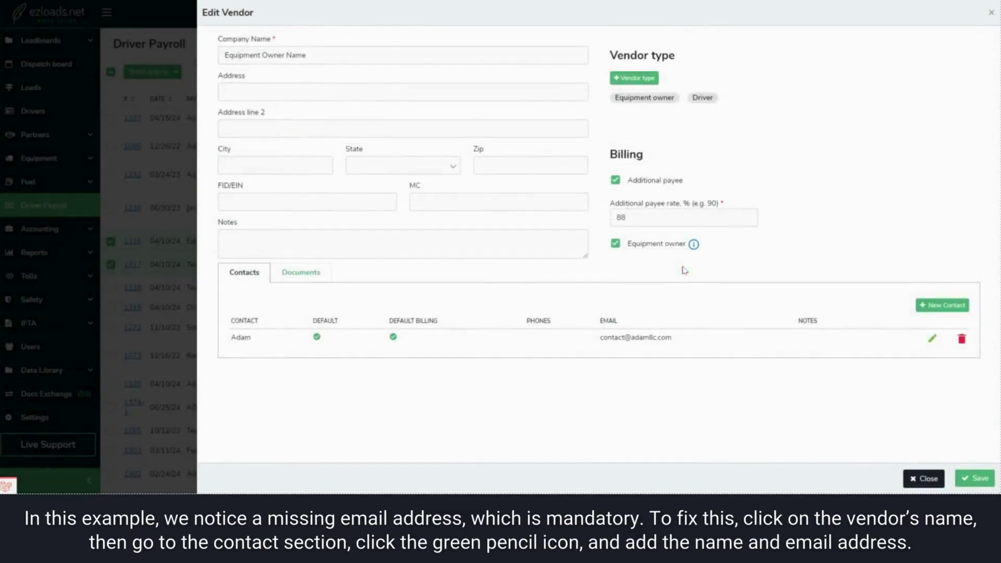
left_click(974, 480)
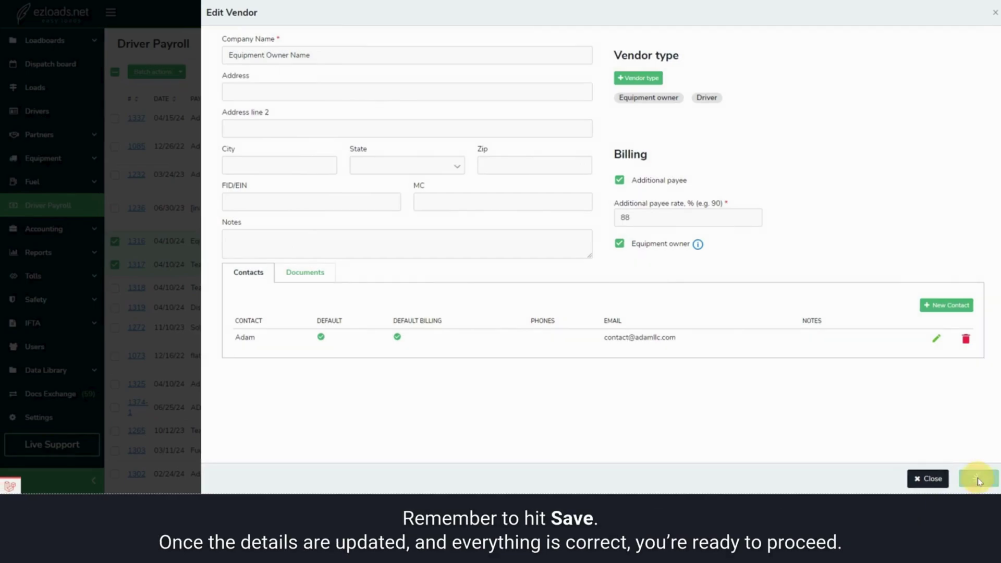
left_click(933, 479)
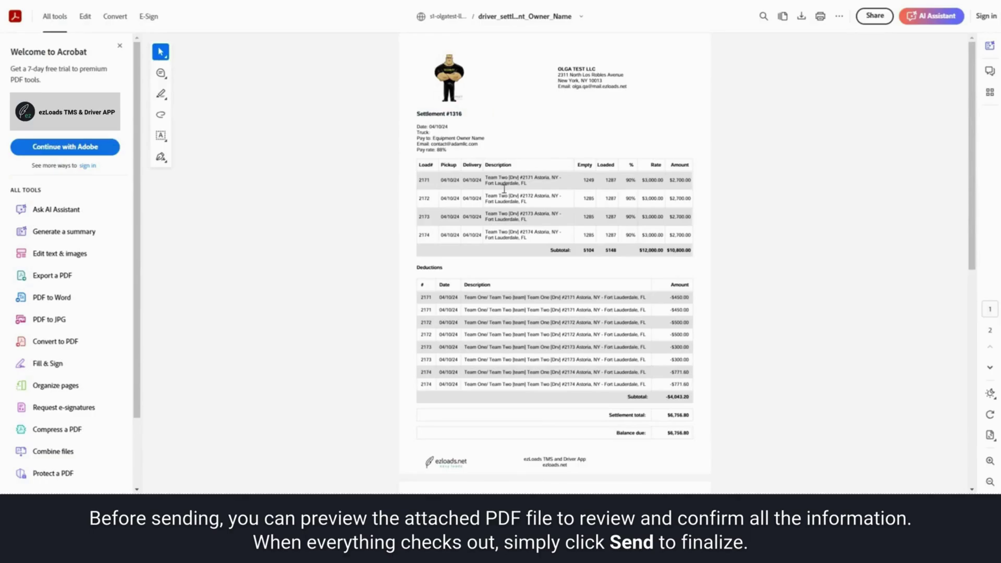
Step: Scroll the settlement #1316 PDF to check the $6,756.80 balance due and Year To Date summary
scroll(651, 313, "down", 5)
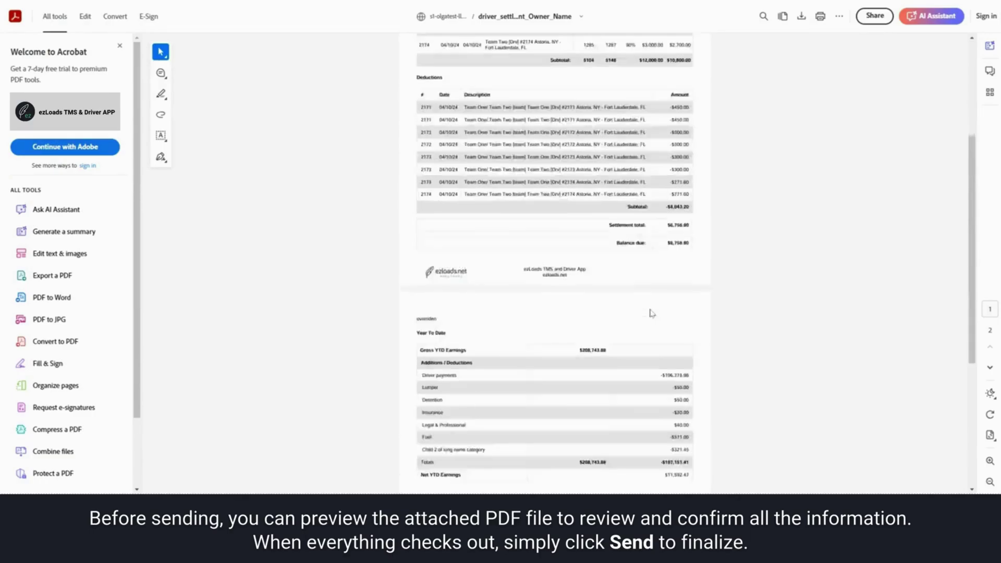
Step: Send the e-mails for settlements 1316 and 1317
scroll(701, 258, "up", 5)
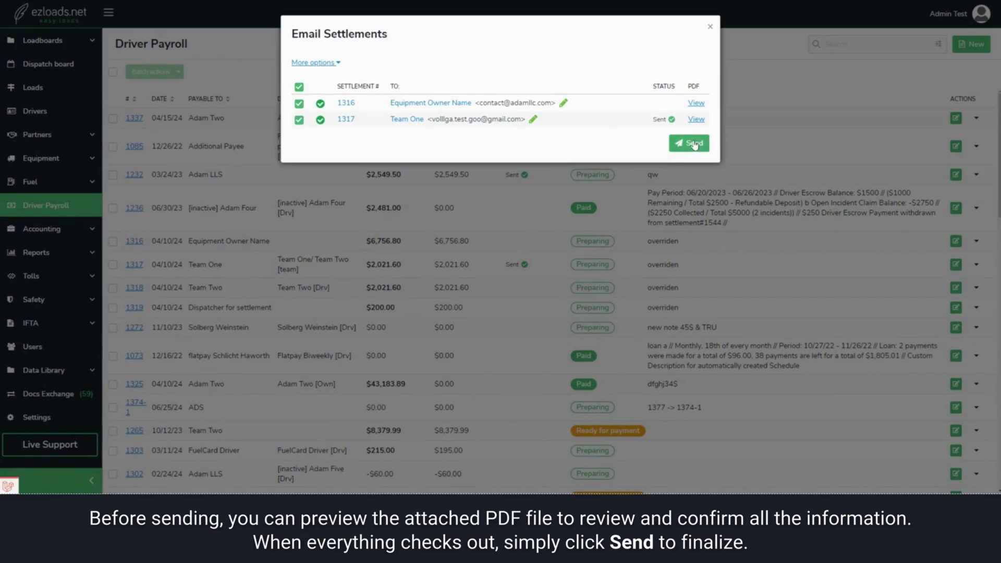
left_click(694, 145)
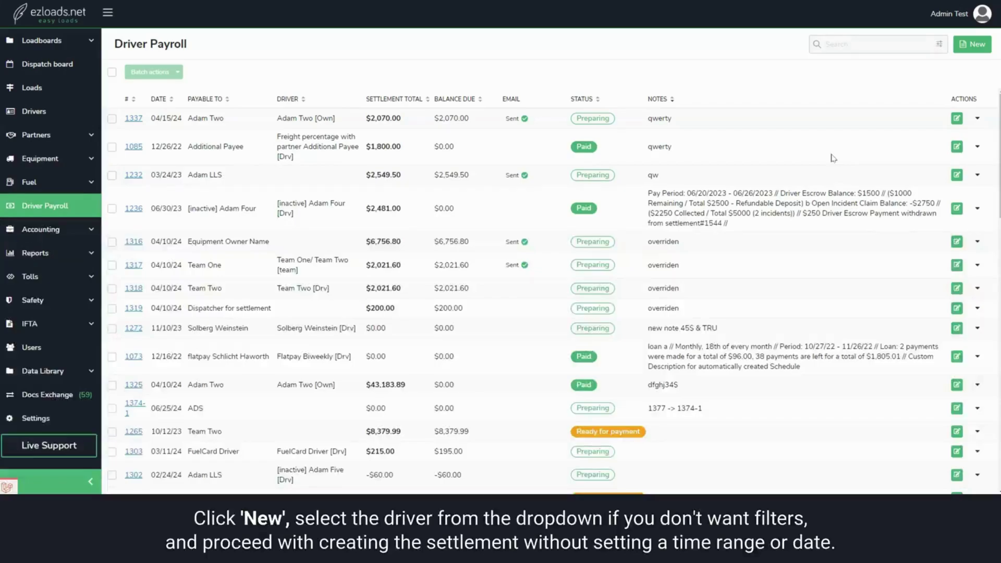
Step: Start a new settlement and pick a driver from the list
left_click(972, 45)
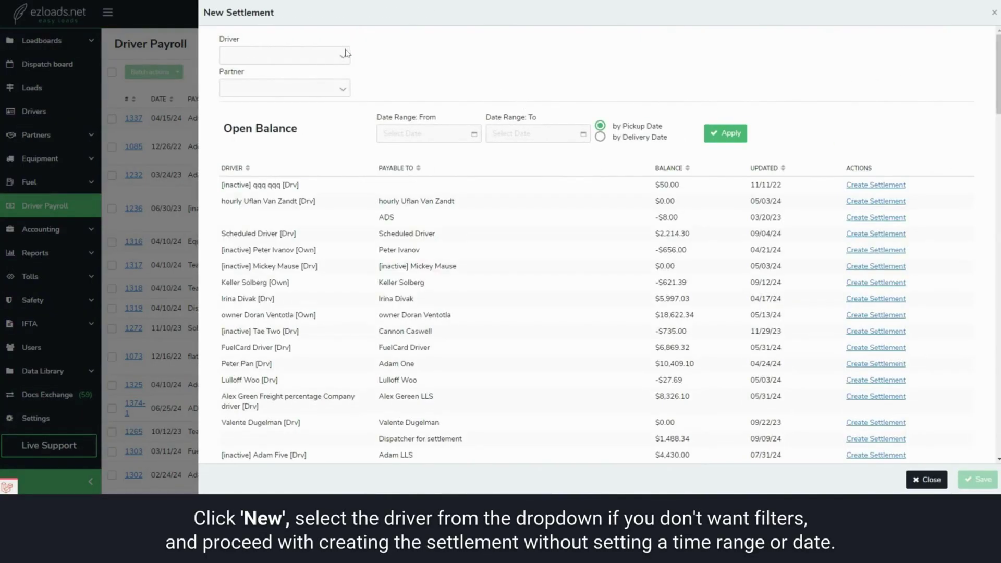
left_click(345, 54)
left_click(305, 151)
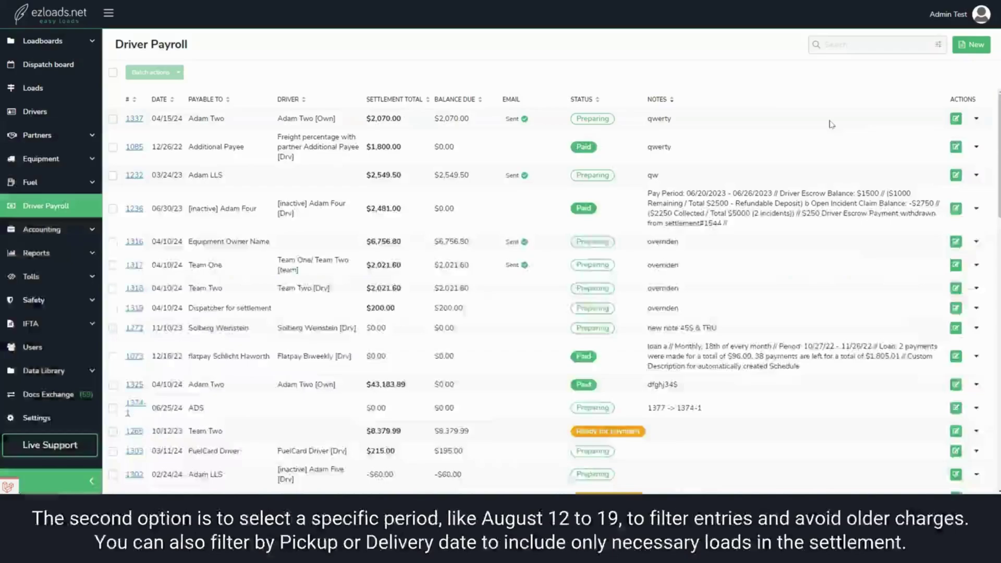
Step: Restart the new settlement and filter open balances by pickup date, 08/12/2024 to 08/19/2024
left_click(963, 46)
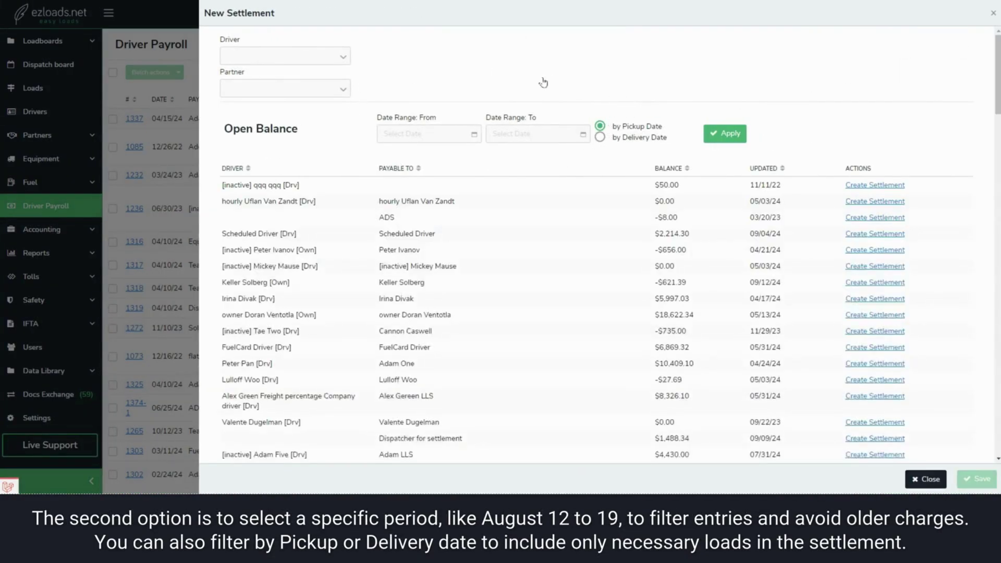
left_click(466, 137)
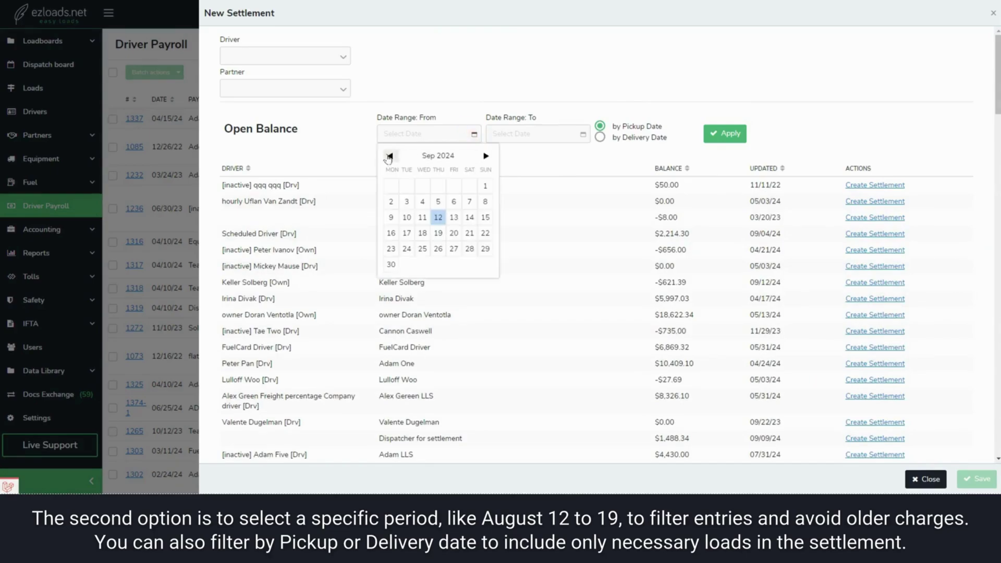
left_click(391, 217)
left_click(502, 134)
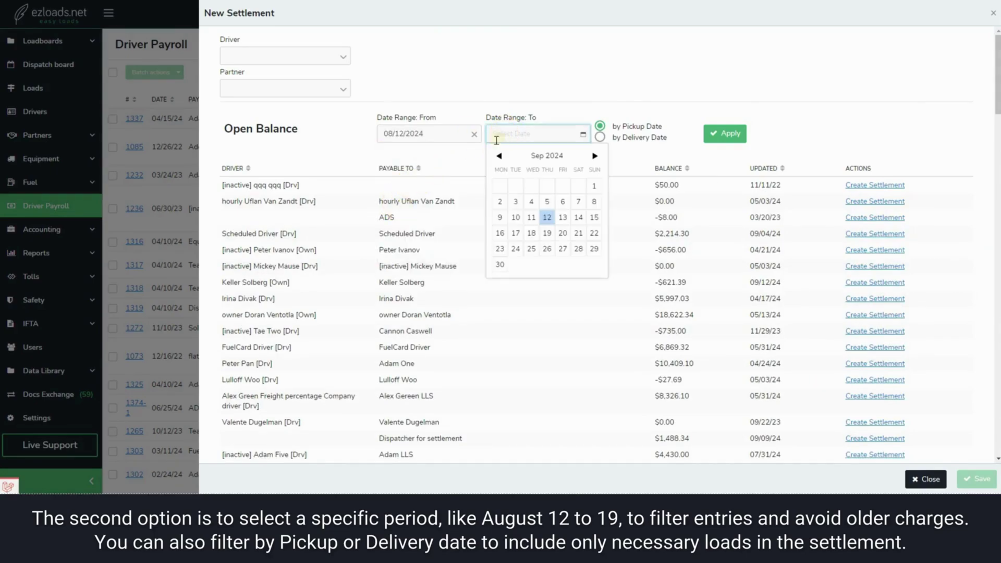
left_click(500, 233)
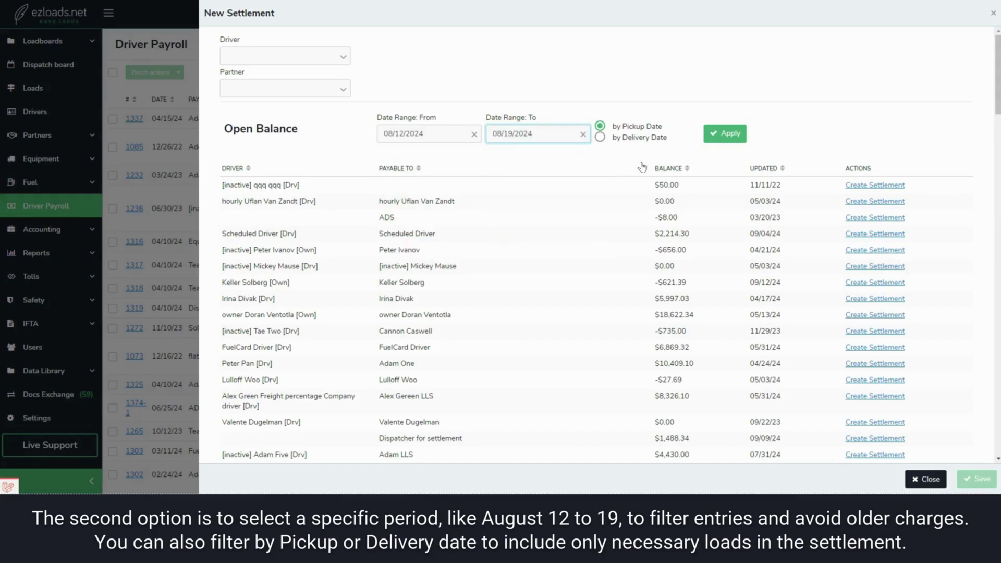
left_click(714, 134)
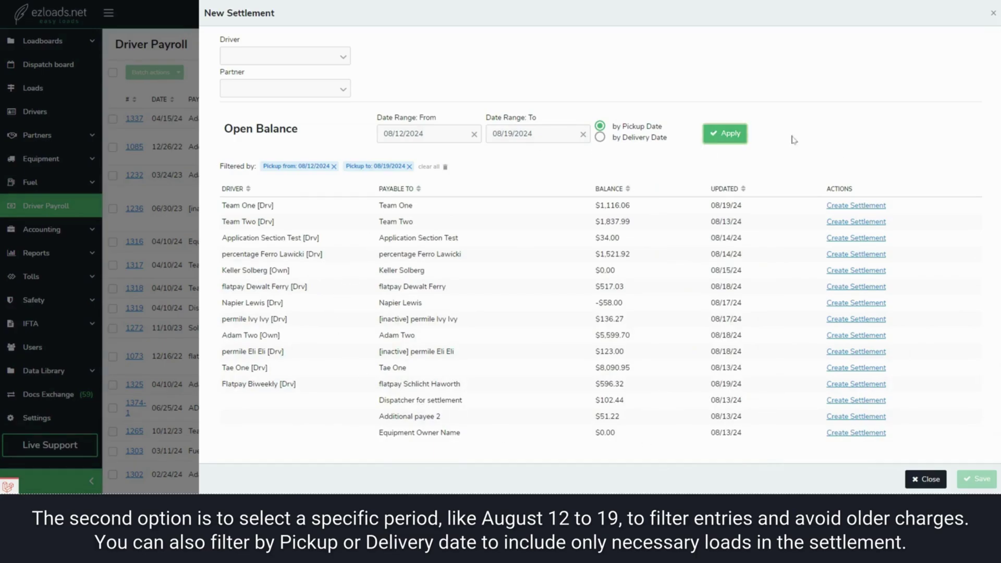
left_click(600, 138)
left_click(600, 127)
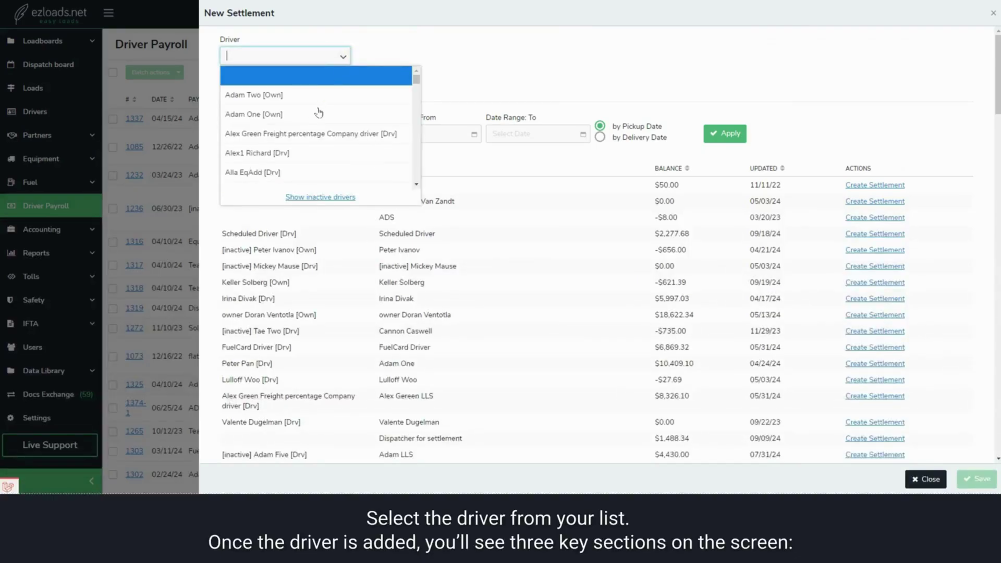
Step: Select Fas Gas [Drv] as the new settlement's driver
scroll(319, 112, "down", 6)
left_click(287, 124)
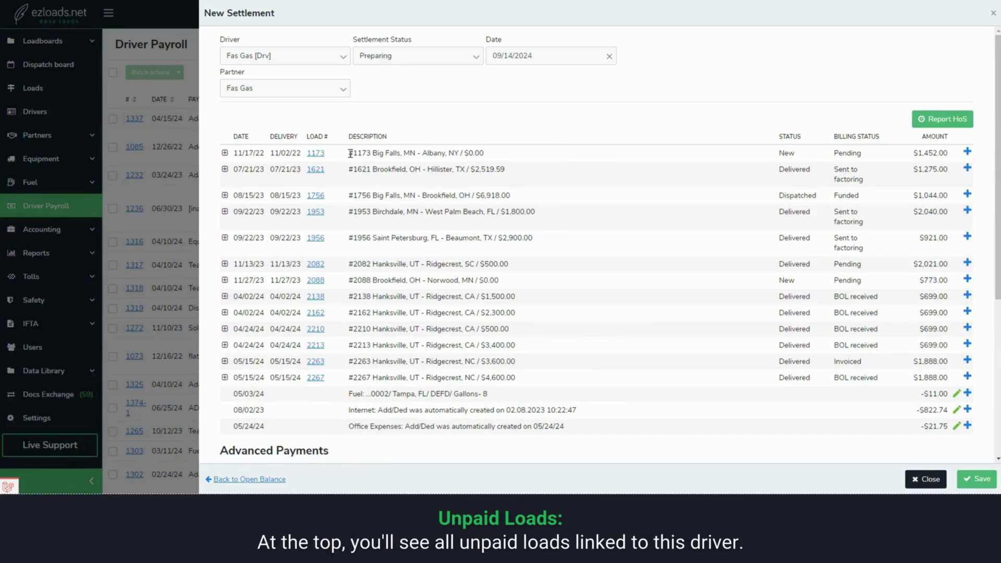
Step: Review the unpaid loads and the fuel, internet and office-expense deductions (-$11.00, -$822.74, -$21.75)
left_click_drag(351, 153, 496, 156)
left_click(492, 153)
scroll(526, 182, "down", 3)
left_click_drag(348, 238, 508, 244)
left_click(511, 241)
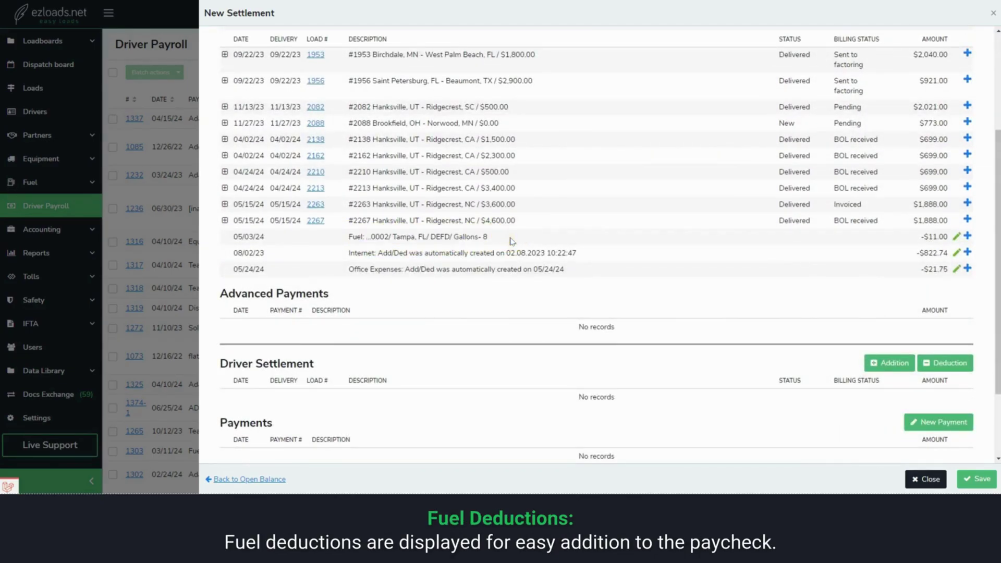
left_click_drag(339, 256, 580, 270)
left_click(582, 270)
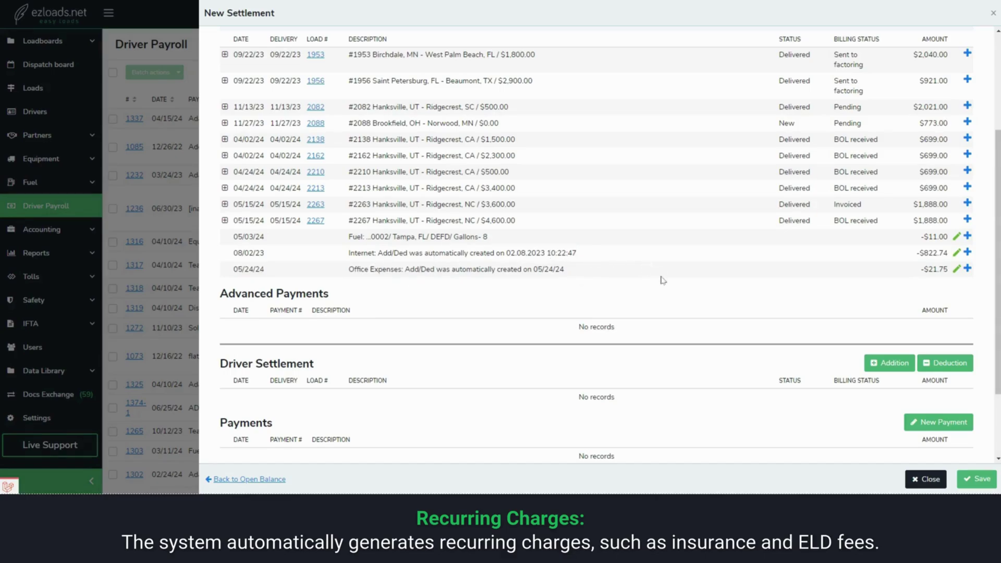
scroll(662, 280, "up", 2)
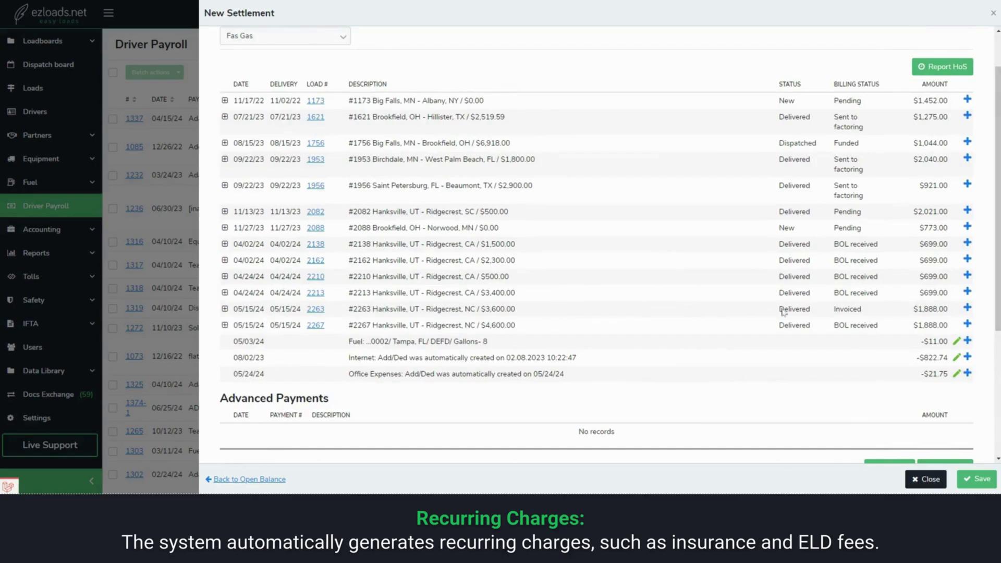
Step: Add loads #2267, #2263 and #2213 plus the fuel, internet and office expense charges
left_click(966, 324)
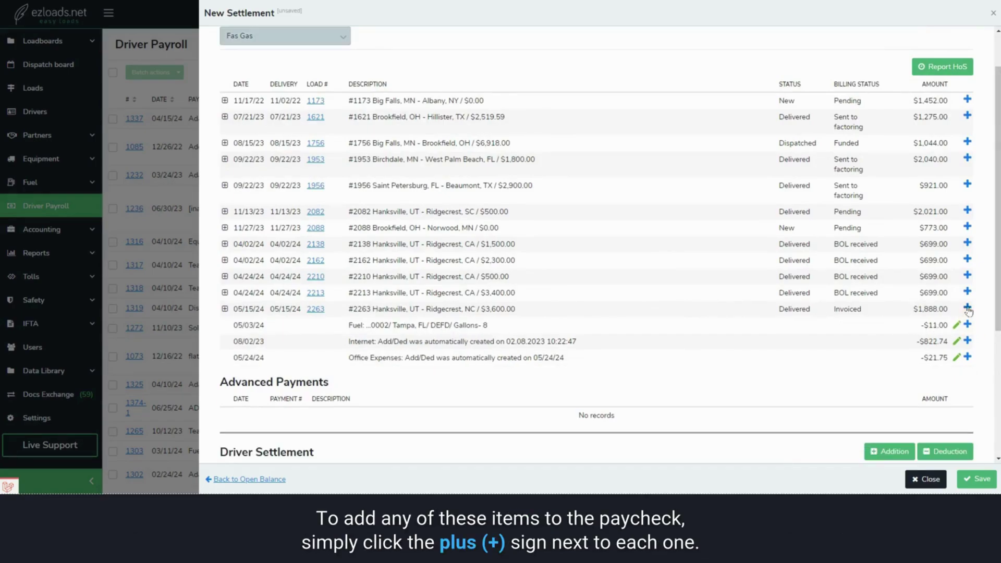
left_click(966, 309)
left_click(966, 293)
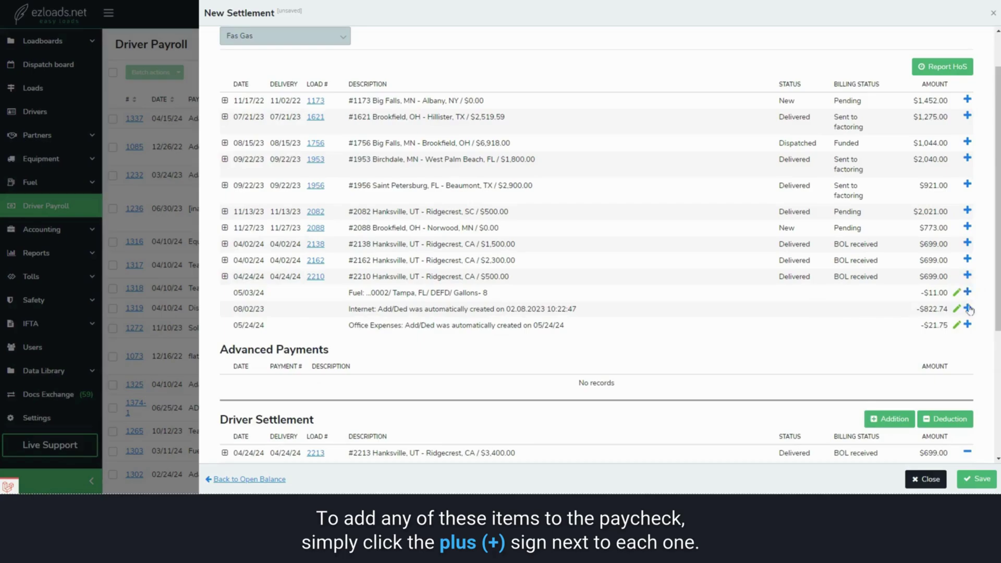
left_click(967, 292)
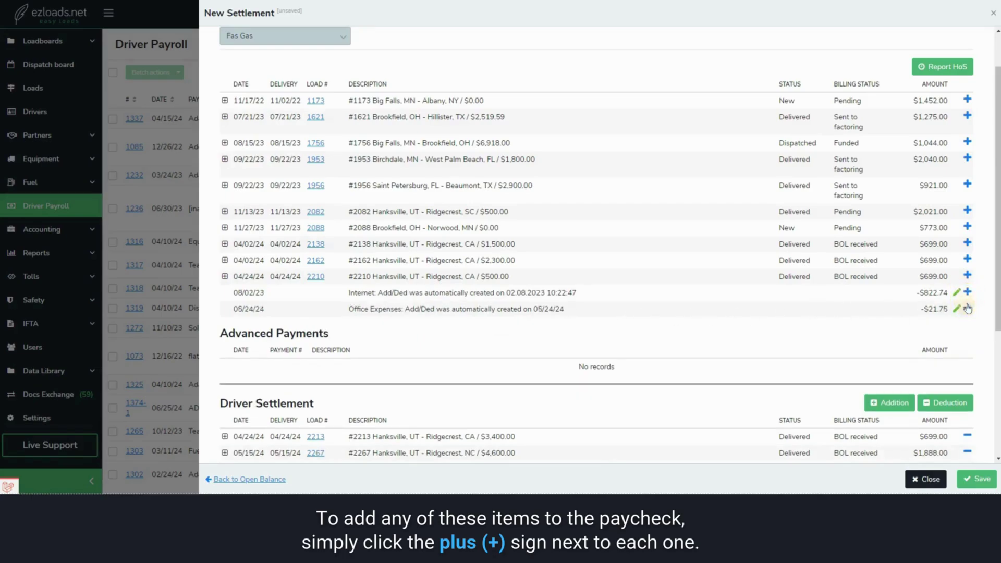
left_click(967, 292)
left_click(967, 293)
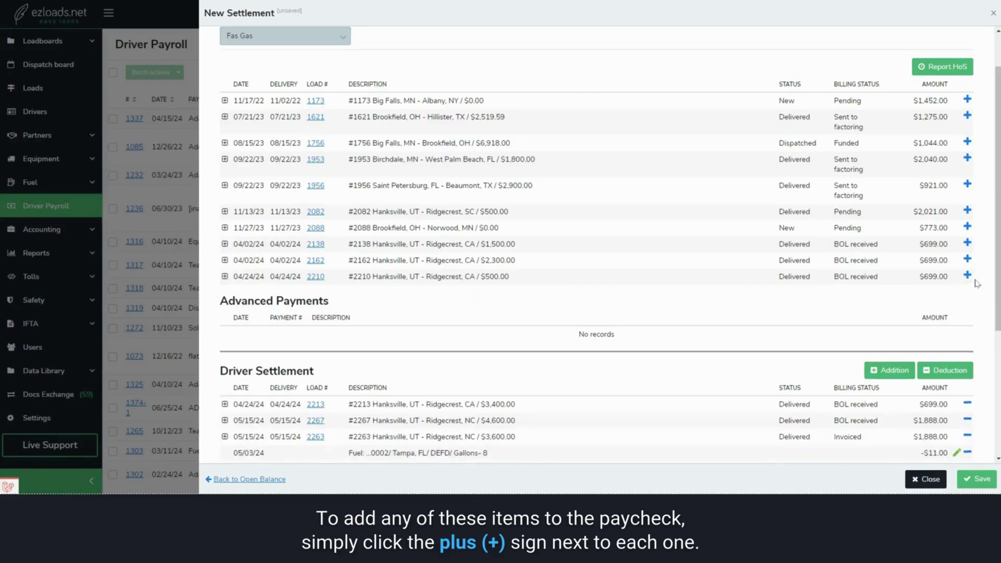
Step: Check the Driver Settlement totals, showing a $3,619.51 balance due
scroll(573, 128, "down", 4)
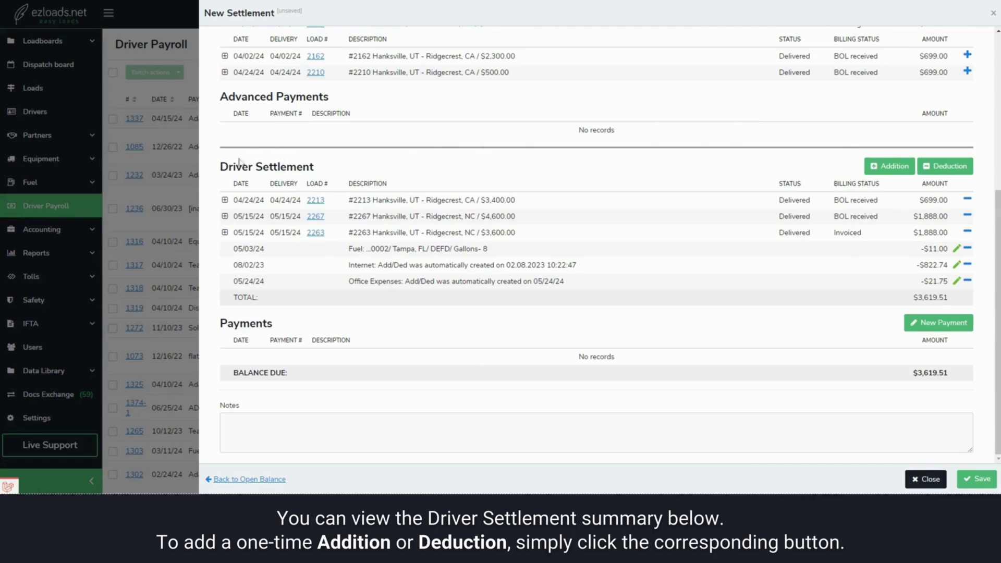
left_click_drag(239, 162, 330, 163)
left_click(335, 163)
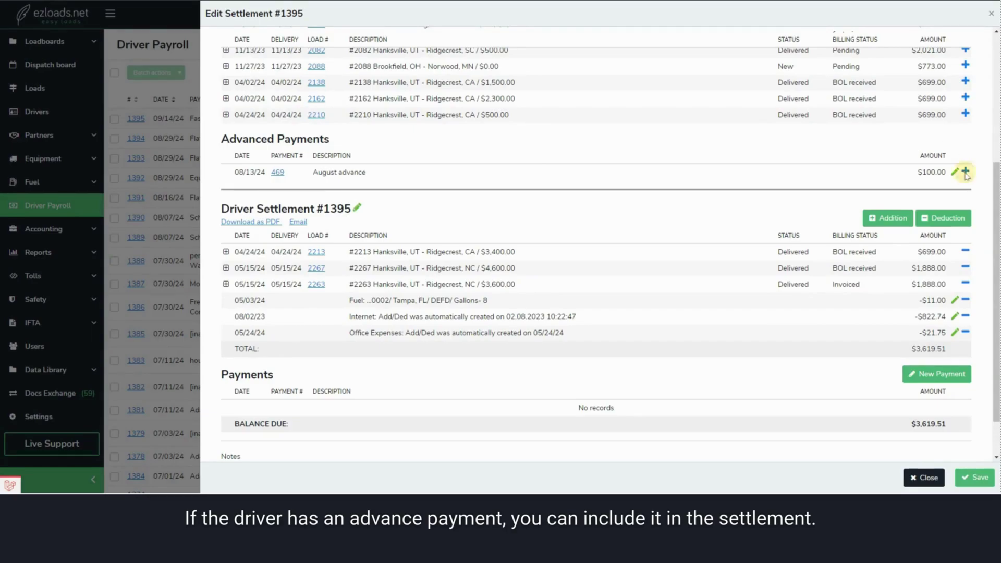
Step: Apply the $100.00 August advance as a payment, lowering the balance due to $3,519.51
left_click(964, 171)
scroll(958, 271, "down", 2)
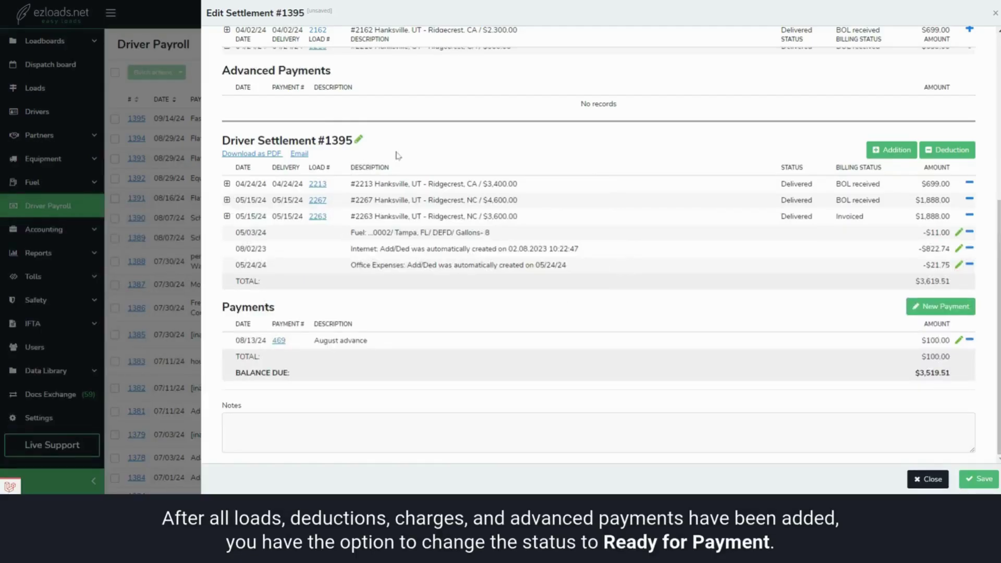
scroll(540, 168, "up", 5)
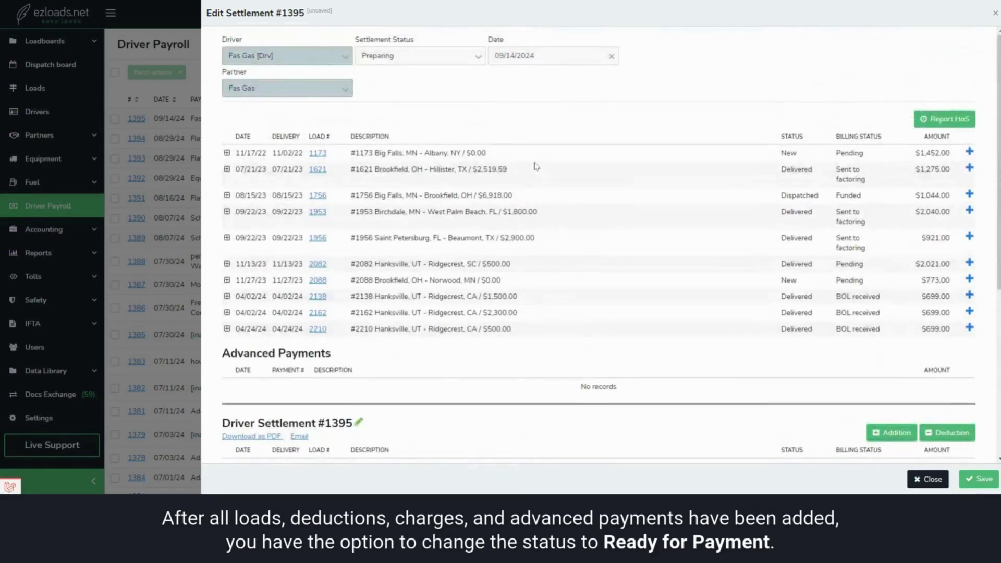
Step: Change settlement #1395's status from the status dropdown to Ready for payment
left_click(478, 57)
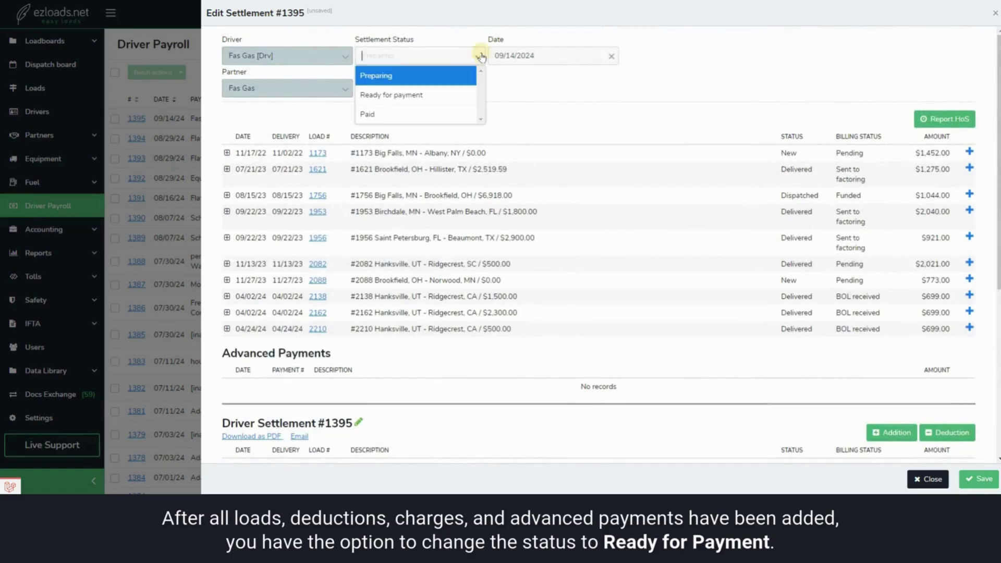
left_click(455, 94)
scroll(739, 145, "down", 5)
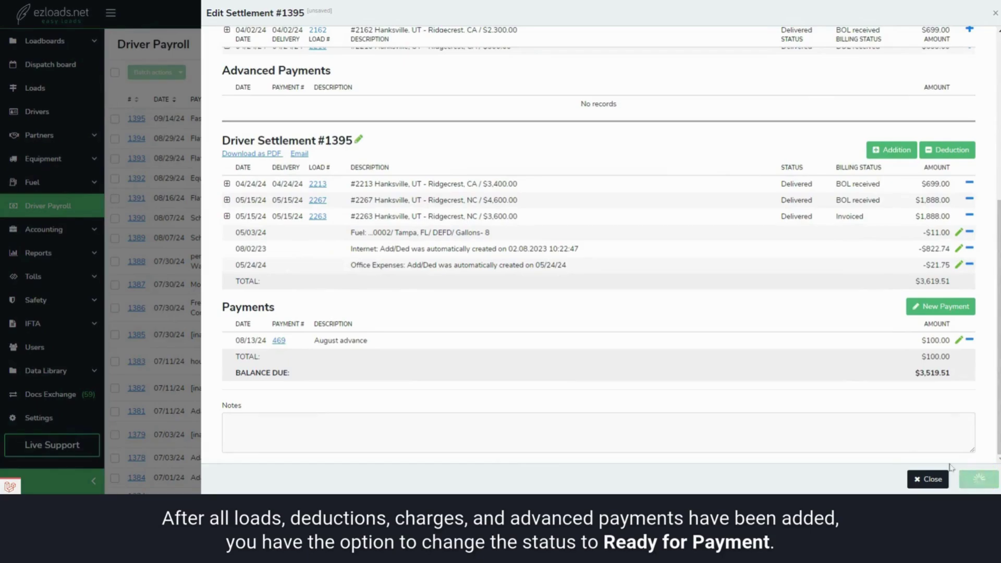
scroll(660, 240, "up", 1)
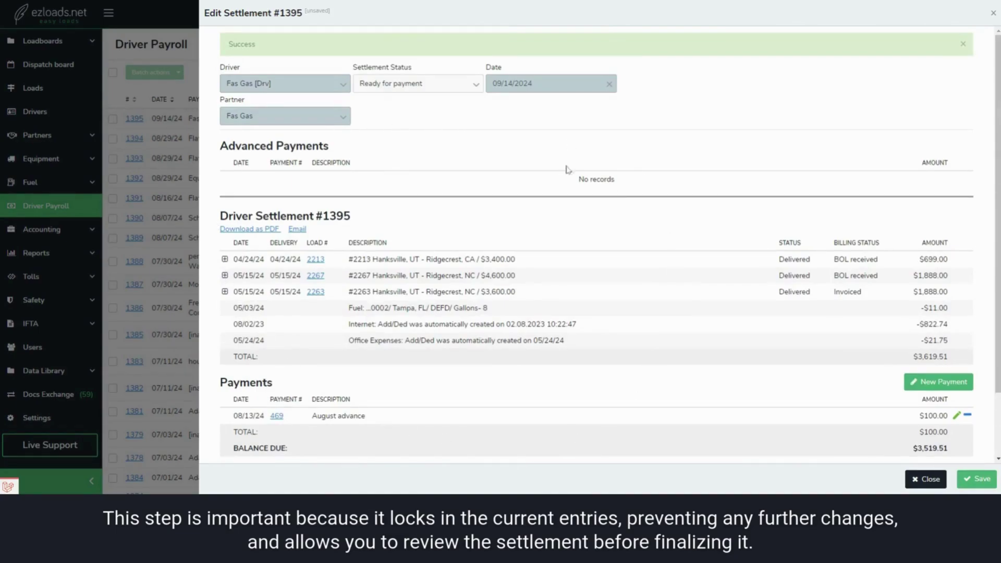
scroll(647, 191, "down", 1)
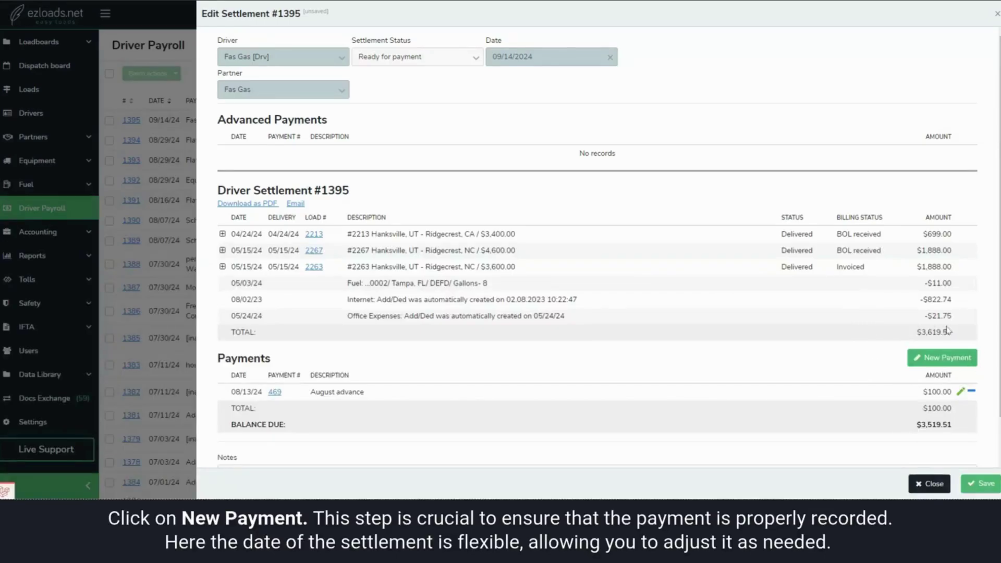
Step: Start a new payment dated September 3, 2024 and delete 'total' from its description
left_click(940, 359)
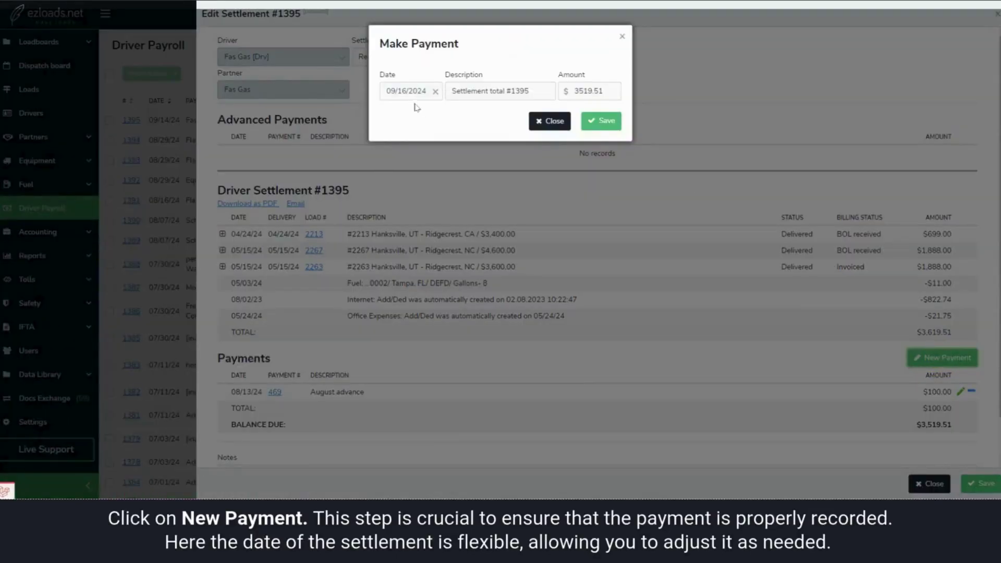
left_click(409, 89)
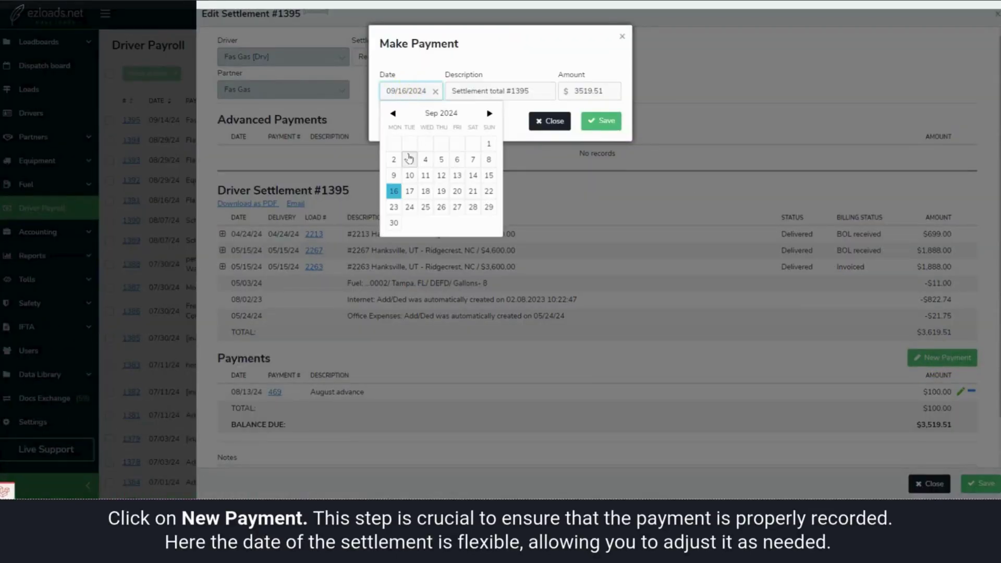
left_click(409, 159)
left_click(458, 90)
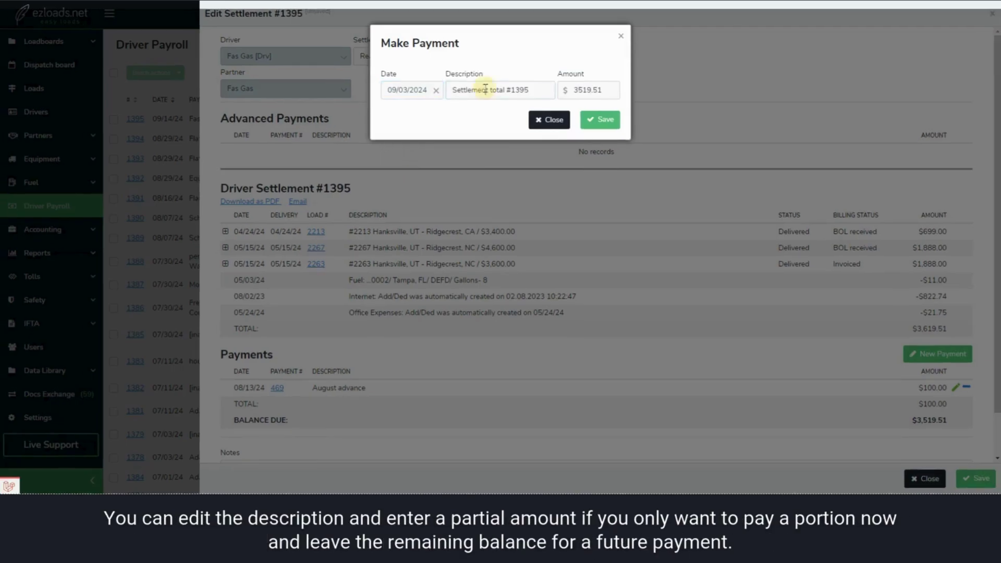
left_click_drag(490, 90, 505, 92)
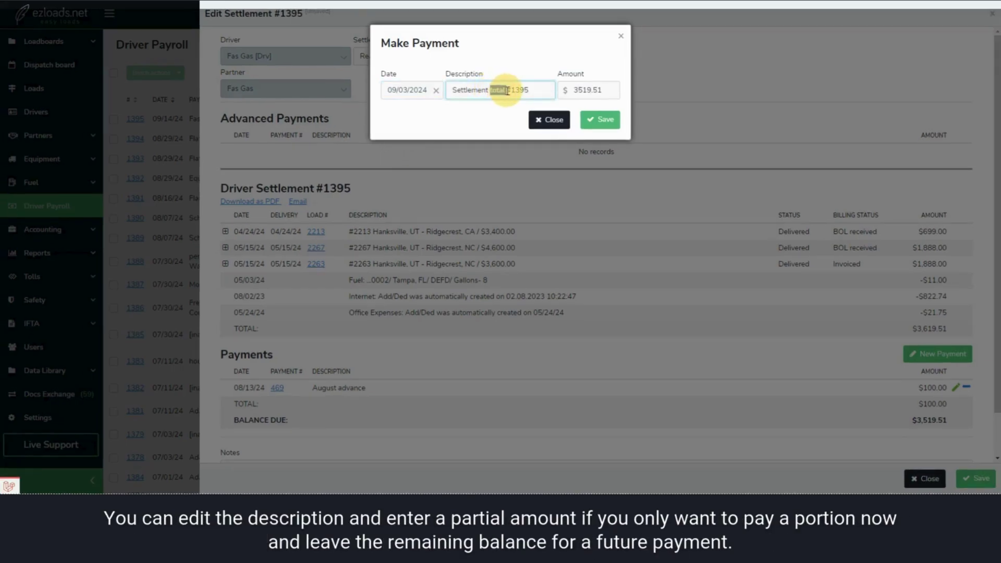
key("BackSpace")
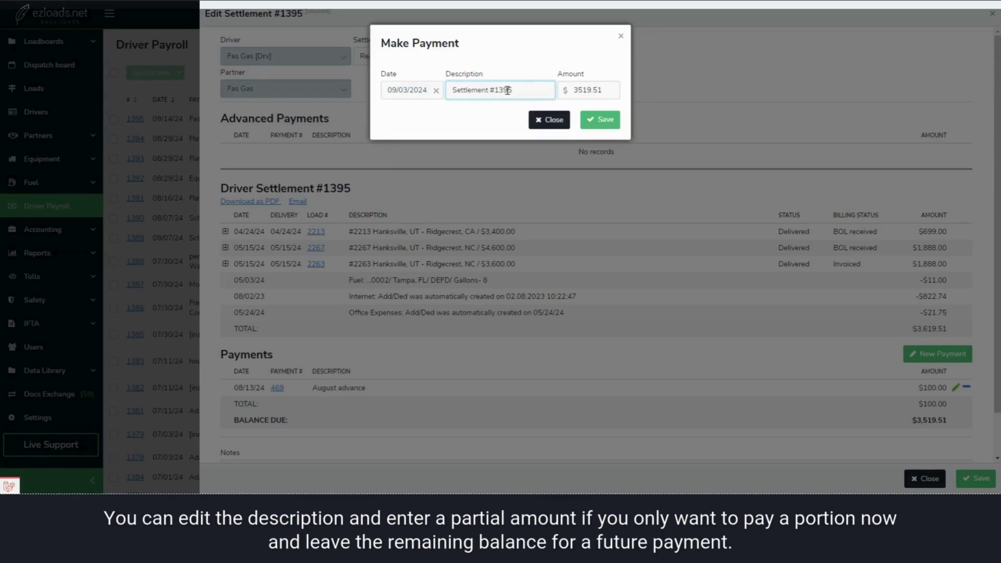
Step: Replace the payment amount with 1,000 and save the partial payment
double_click(591, 93)
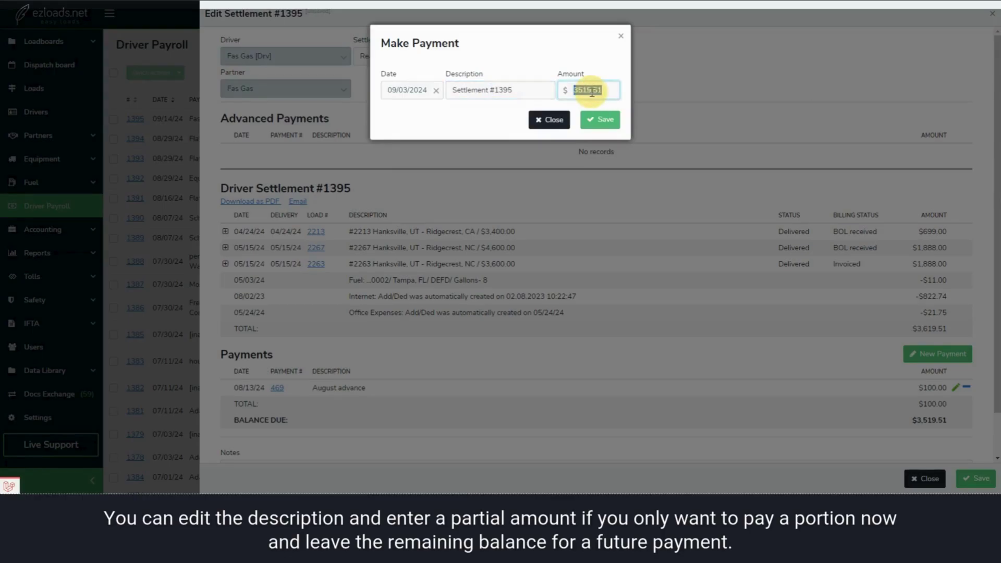
type("1,")
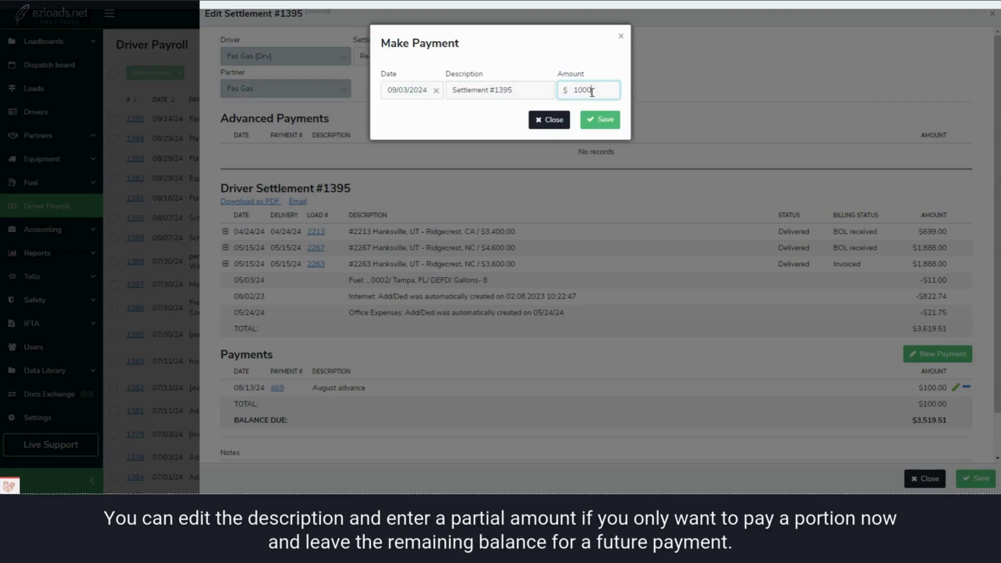
type("000")
left_click(600, 120)
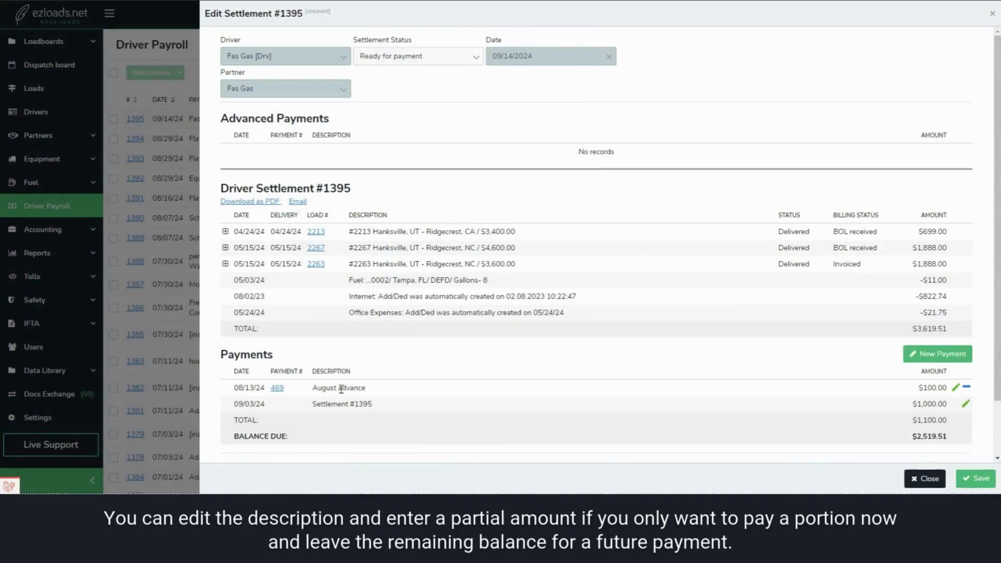
left_click_drag(314, 406, 398, 414)
left_click(397, 410)
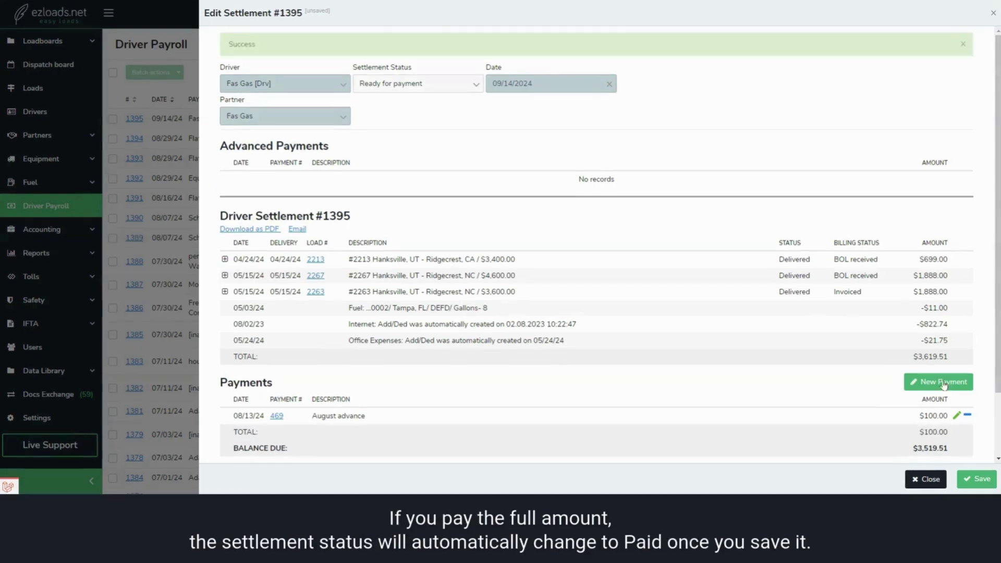
Step: Add a payment for the full $3,519.51 balance and save the settlement as Paid
left_click(943, 383)
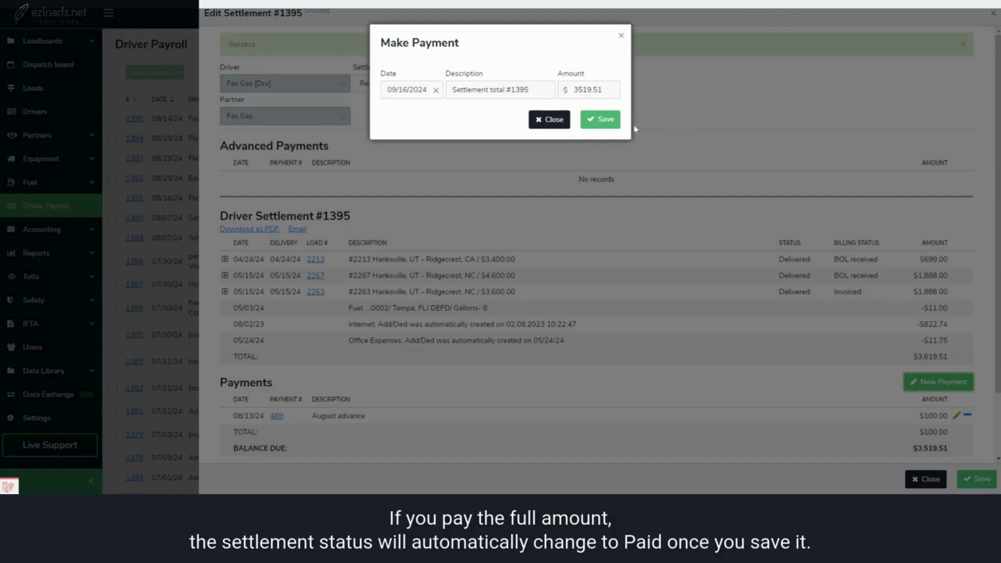
left_click(608, 119)
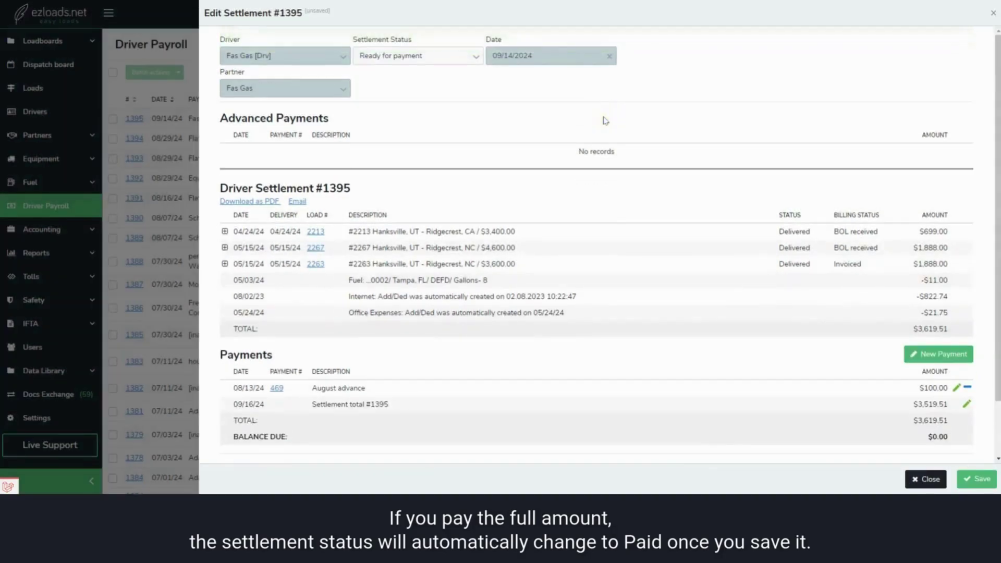
left_click(975, 478)
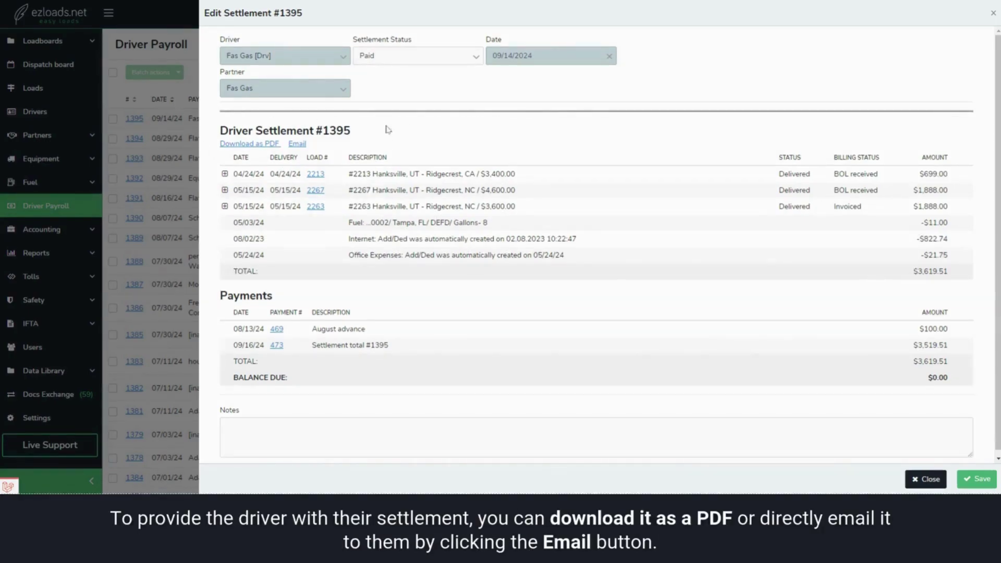
Step: Download settlement #1395 as a PDF
left_click(249, 144)
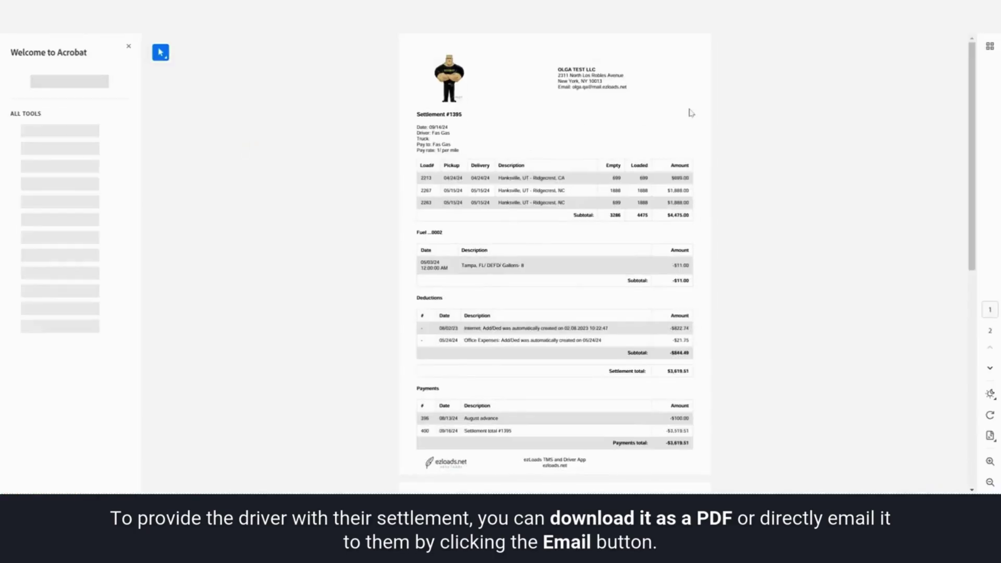
scroll(691, 112, "down", 7)
scroll(692, 113, "up", 7)
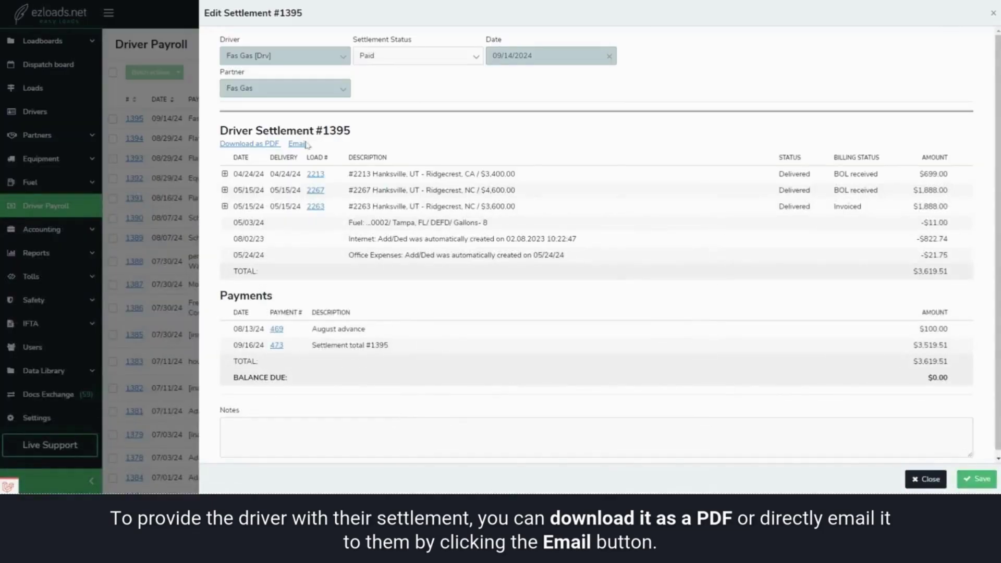
Step: Send the prefilled settlement #1395 email with its PDF to the driver, then save
left_click(299, 146)
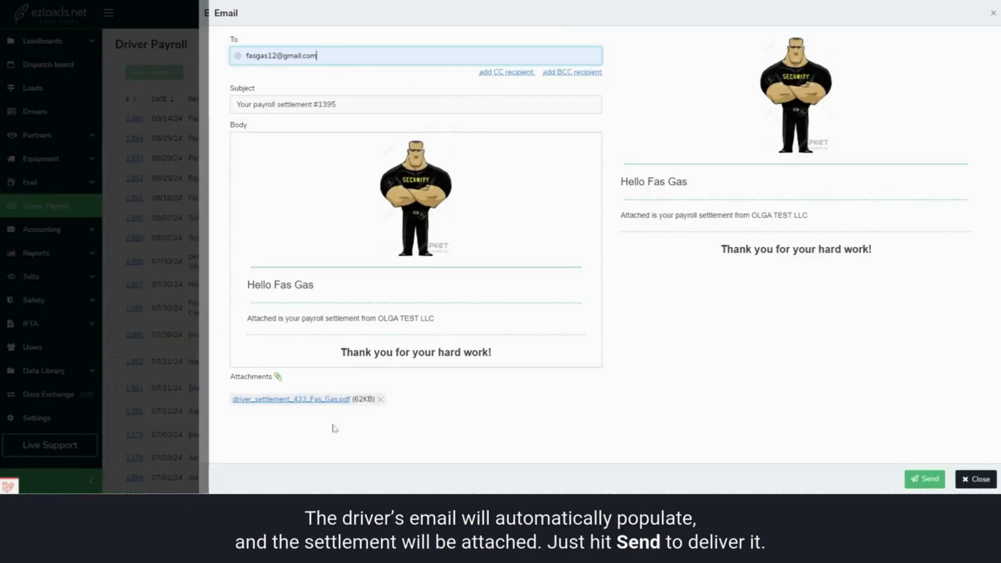
left_click(924, 480)
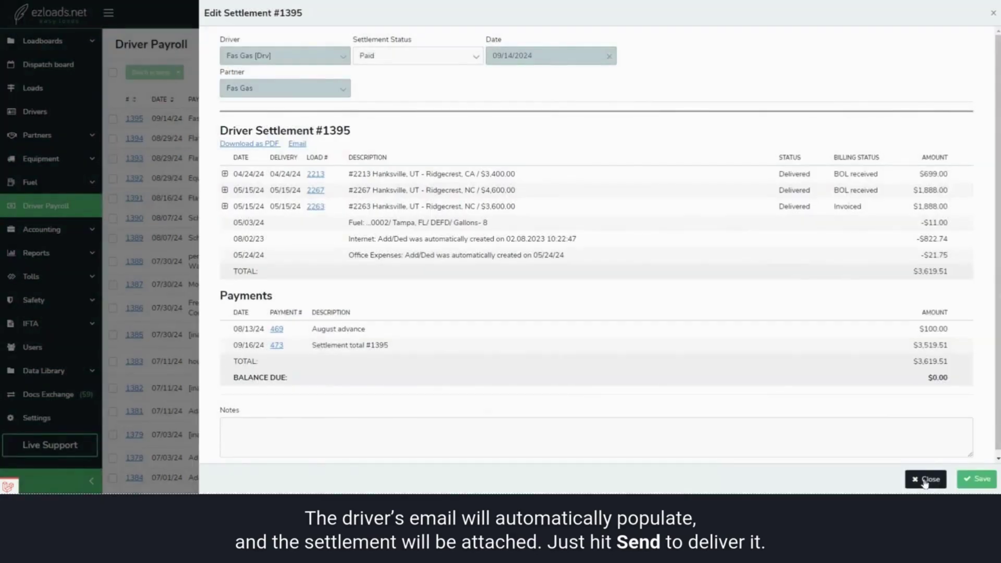
left_click(970, 484)
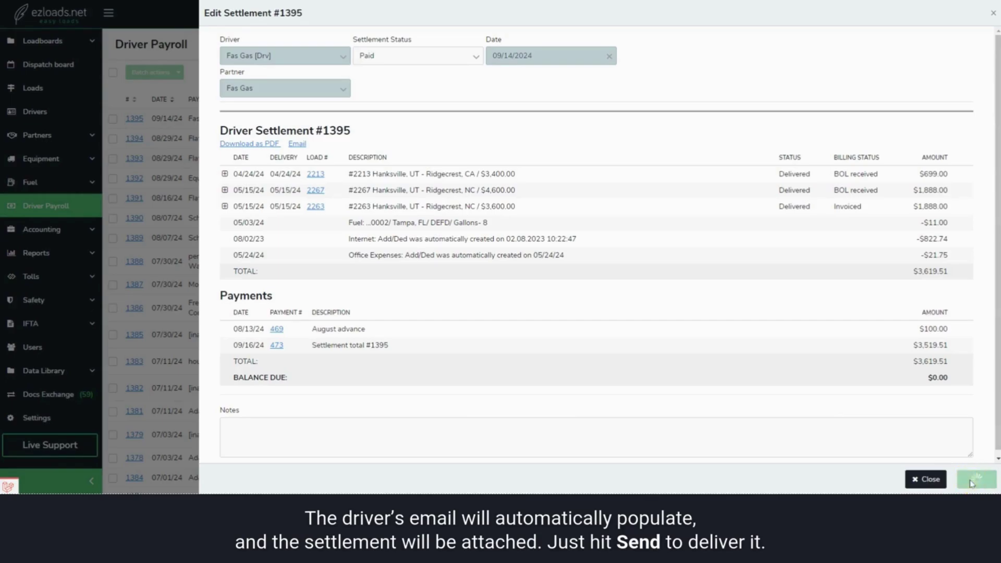